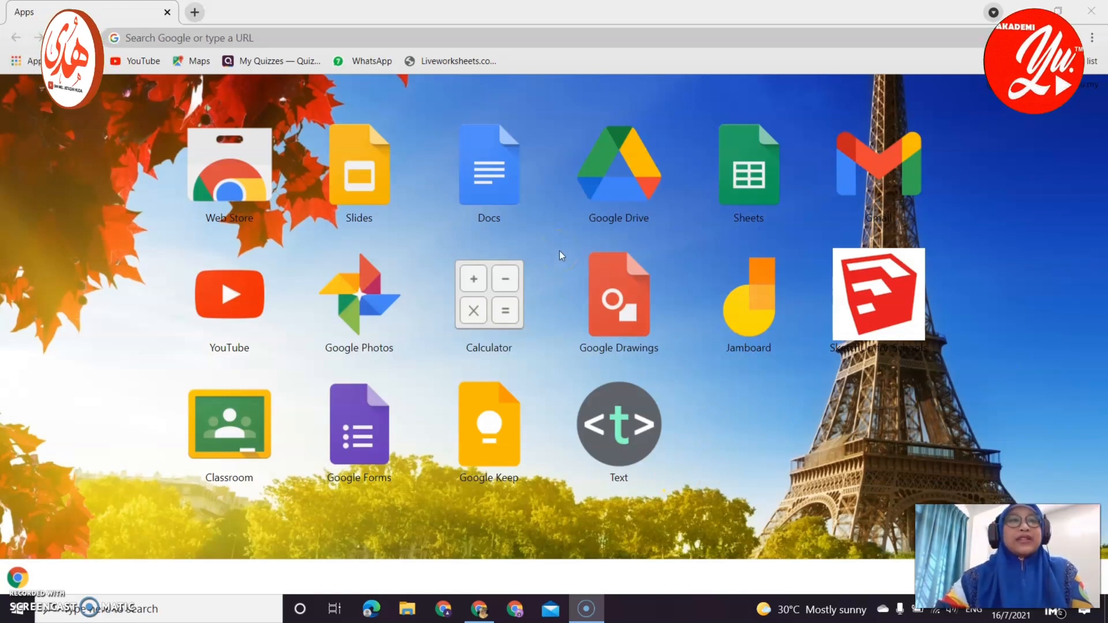
Open the 'My Quizzes — Quizizz' bookmark to reach the saved quiz library.
left_click(260, 68)
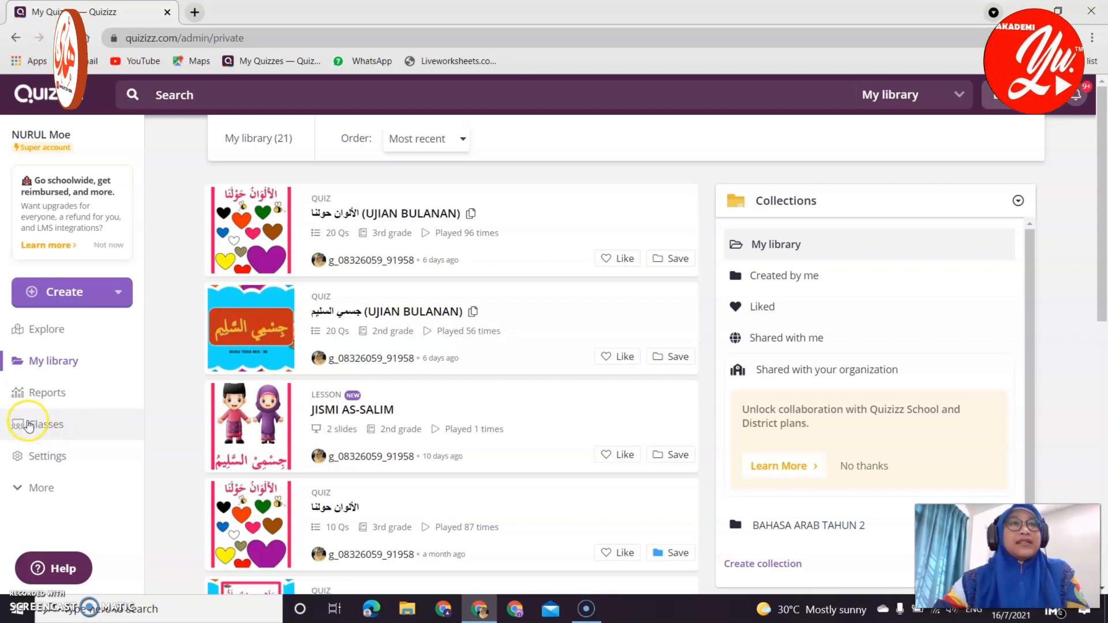
Go to Classes and look through the class list and student rosters.
left_click(43, 425)
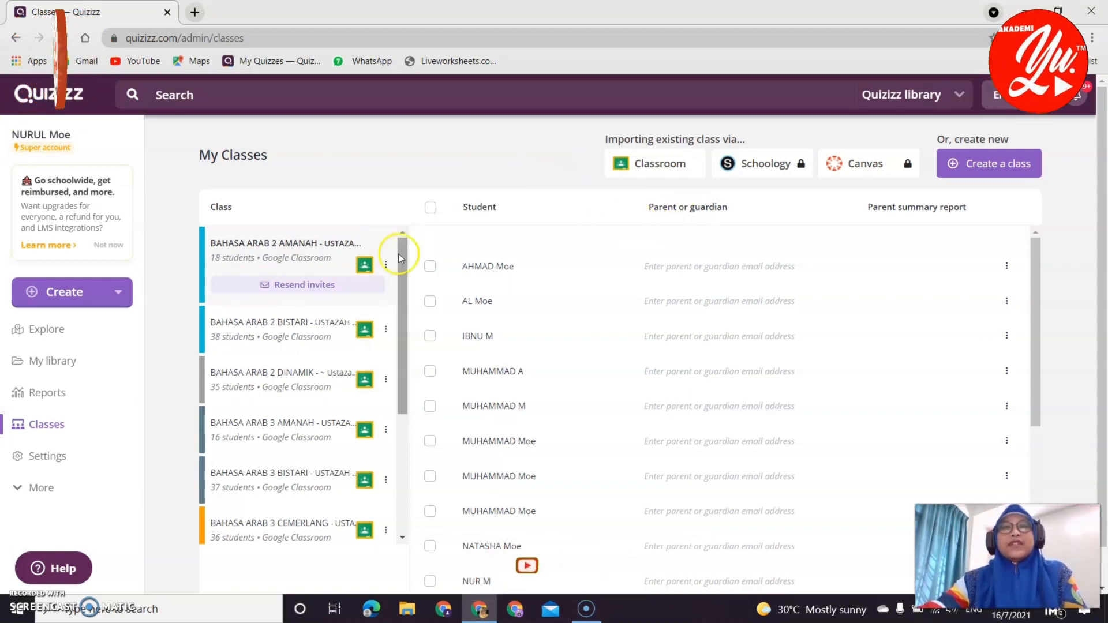
scroll(329, 344, "down", 1)
scroll(329, 343, "down", 3)
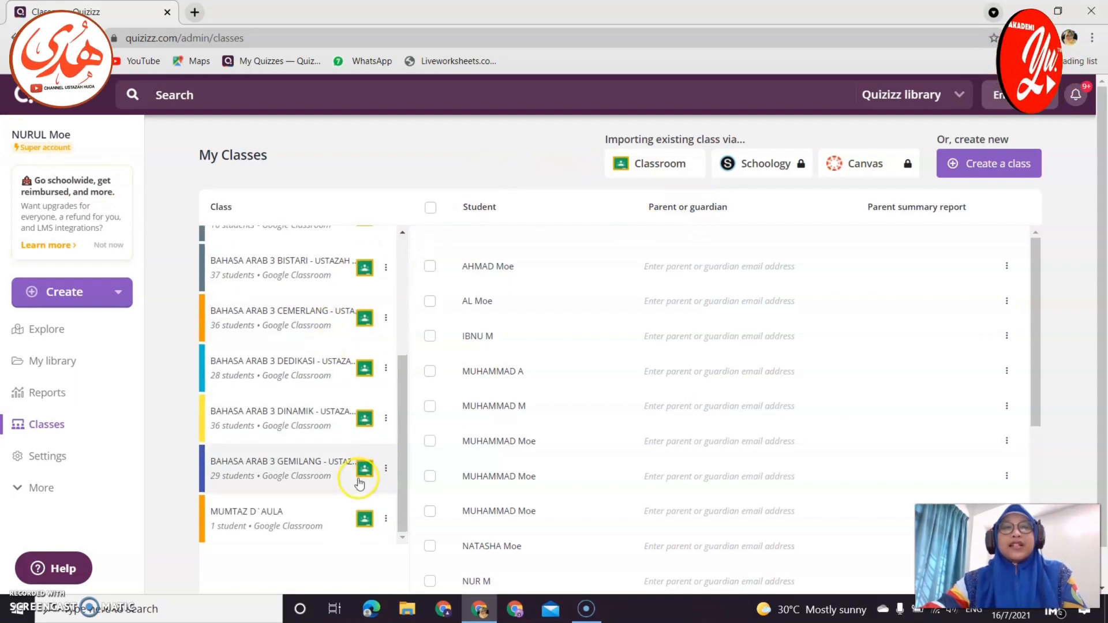
scroll(353, 479, "up", 5)
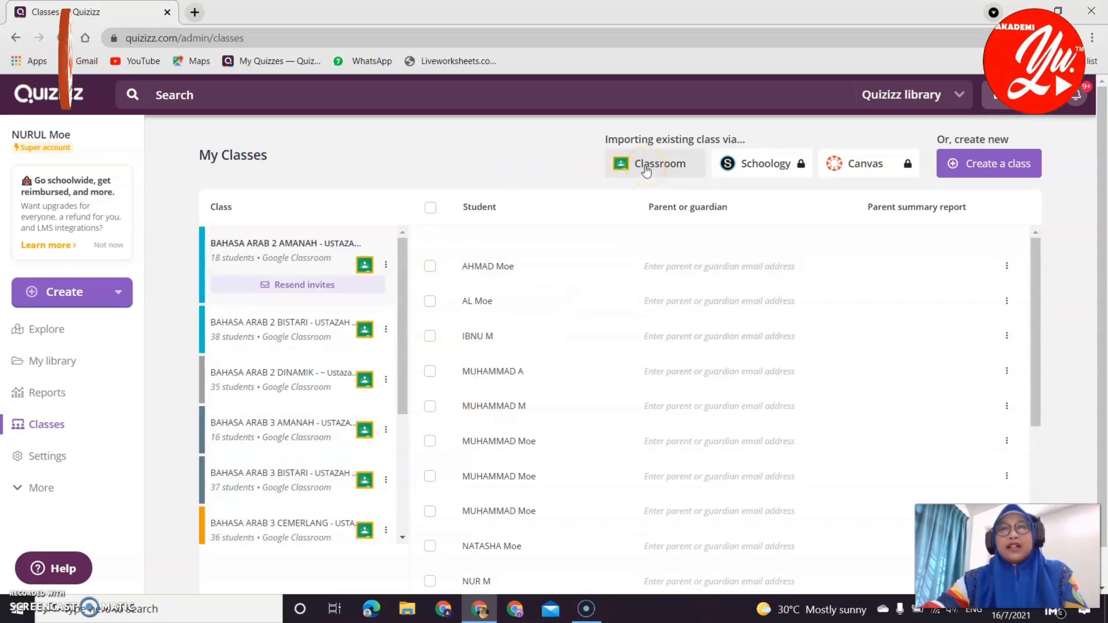
Import the Google Classroom classes with all of them kept ticked, and save.
left_click(647, 167)
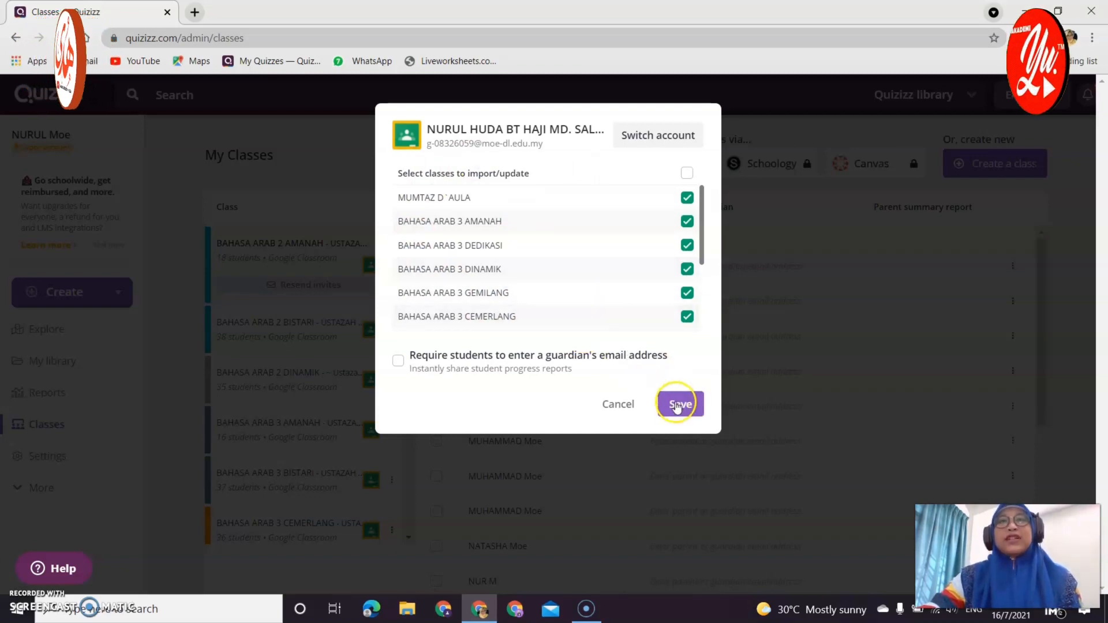
left_click(678, 406)
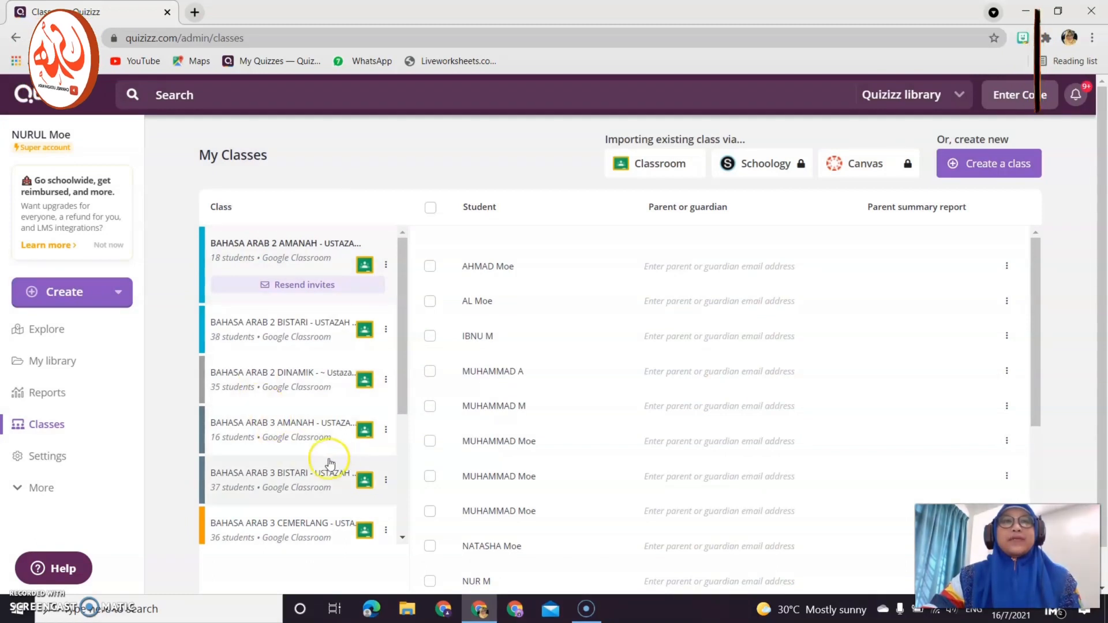
scroll(341, 352, "down", 5)
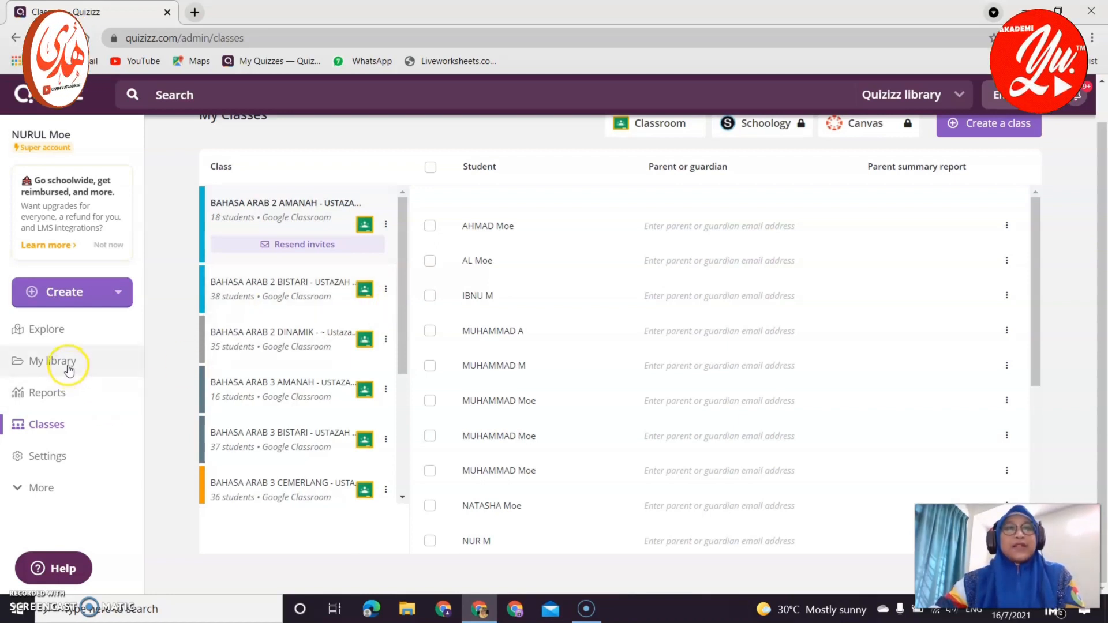
Open the الألوان حولنا (UJIAN BULANAN) quiz from My library and start assigning it as homework.
left_click(69, 370)
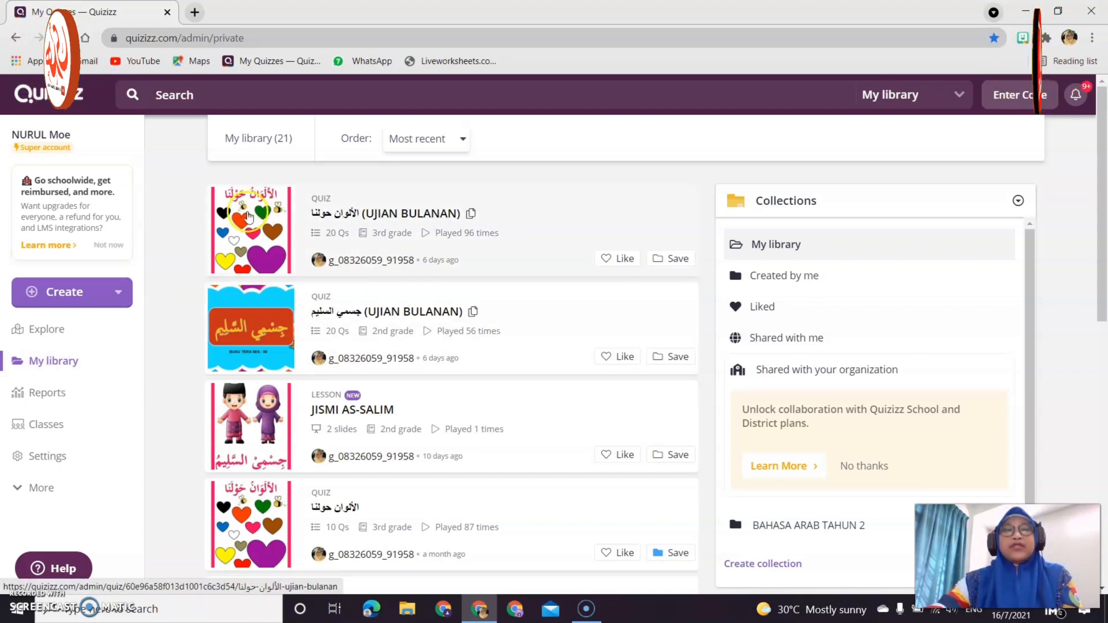
left_click(249, 215)
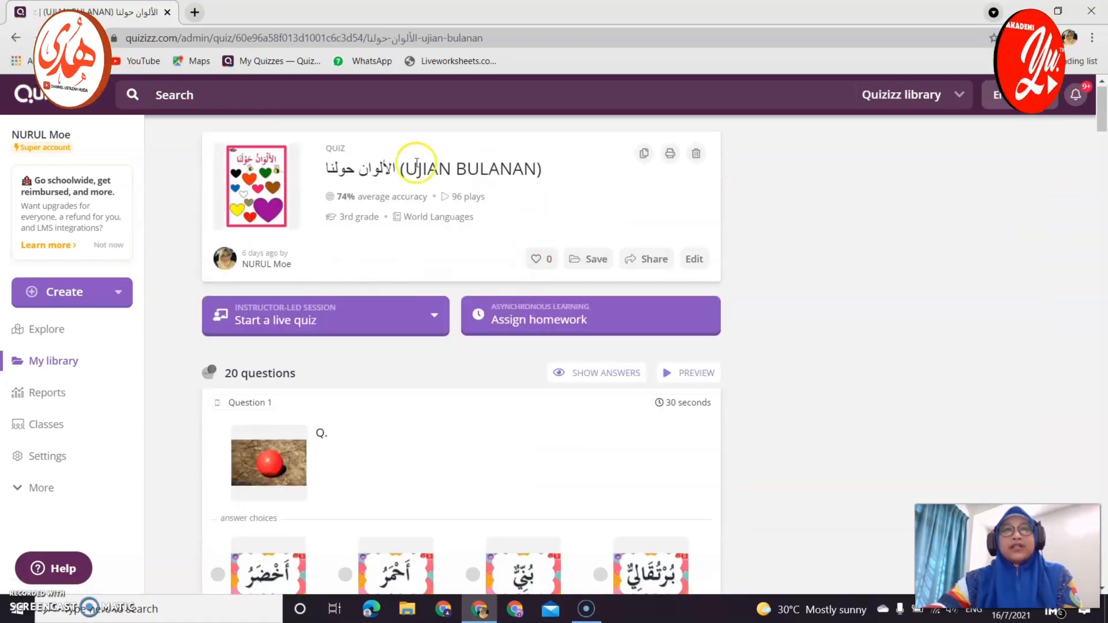
left_click(559, 321)
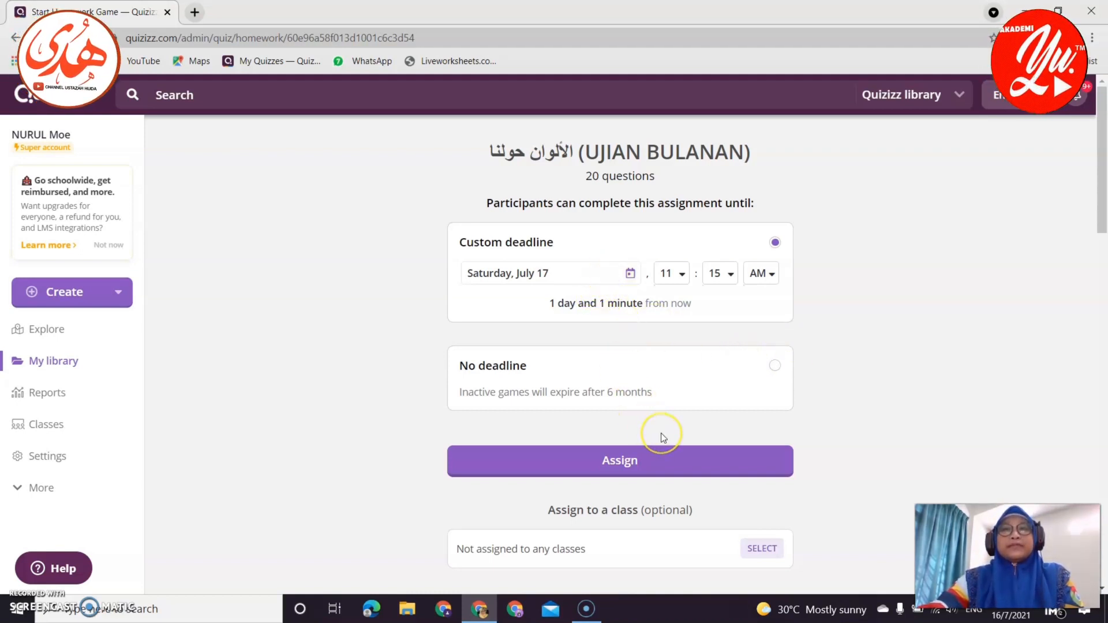
Bring up the class list under 'Assign to a class'.
scroll(661, 433, "down", 1)
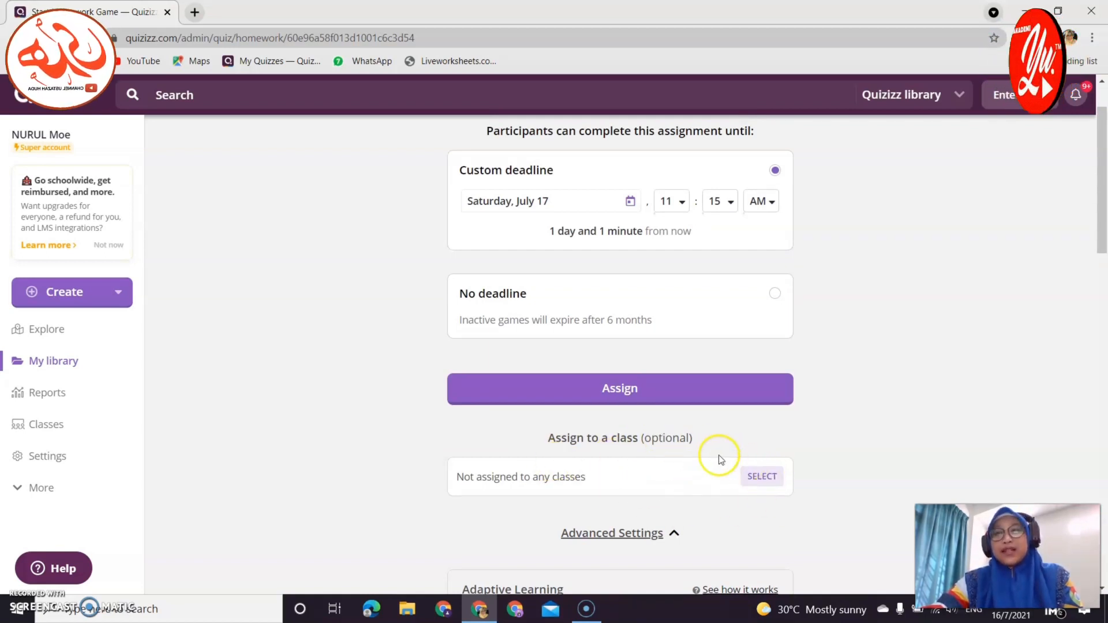
left_click(763, 478)
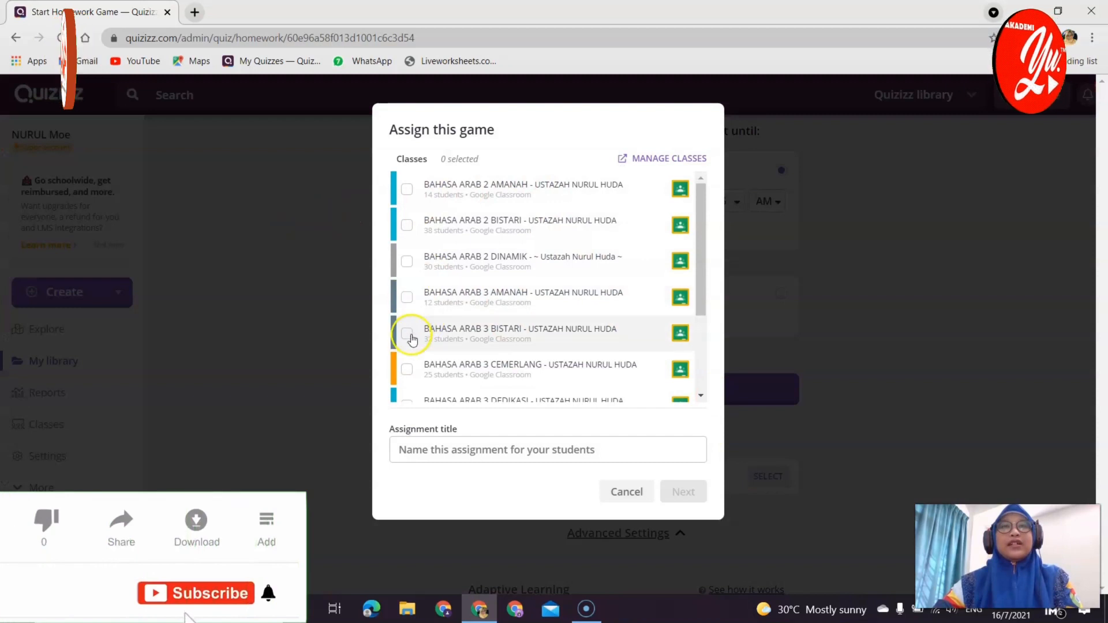
Select the BAHASA ARAB 3 AMANAH, BISTARI and CEMERLANG classes.
left_click(407, 297)
left_click(407, 333)
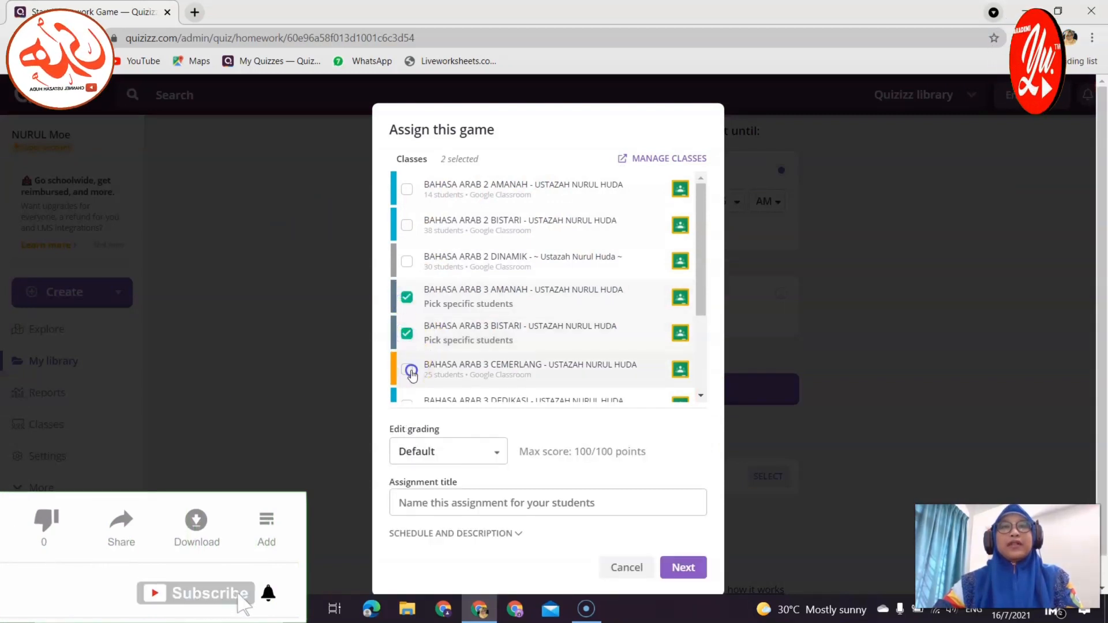
left_click(407, 369)
scroll(441, 349, "down", 2)
scroll(444, 350, "down", 1)
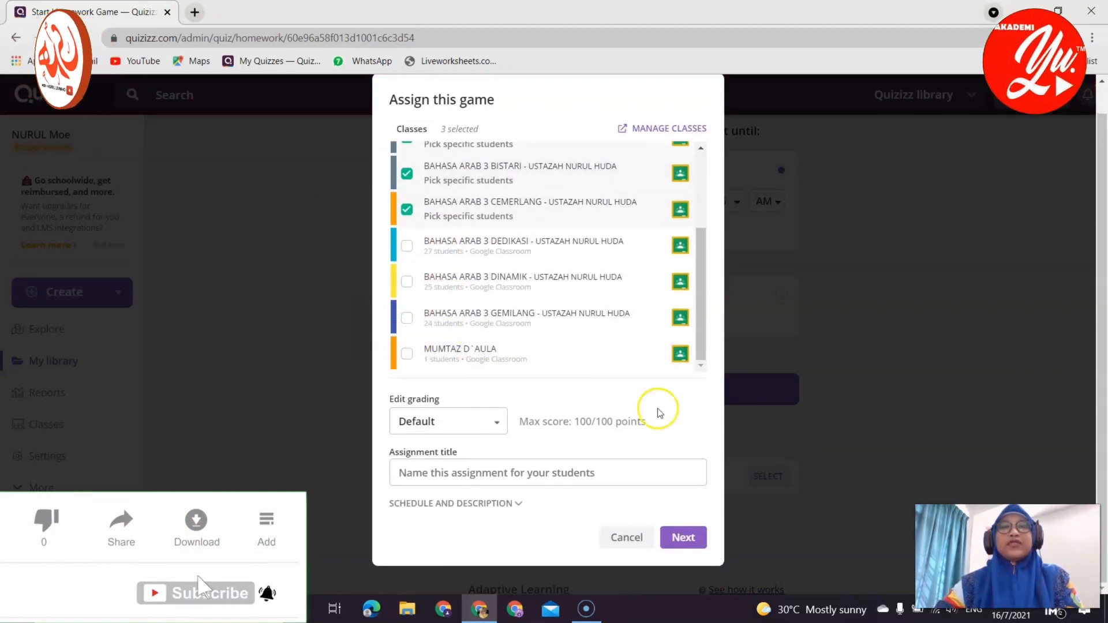
Title the assignment 'UJIAN BULANAN BAHASA ARAB TAHUN 3 (TAJUK 3)' and expand Schedule and Description.
left_click(488, 477)
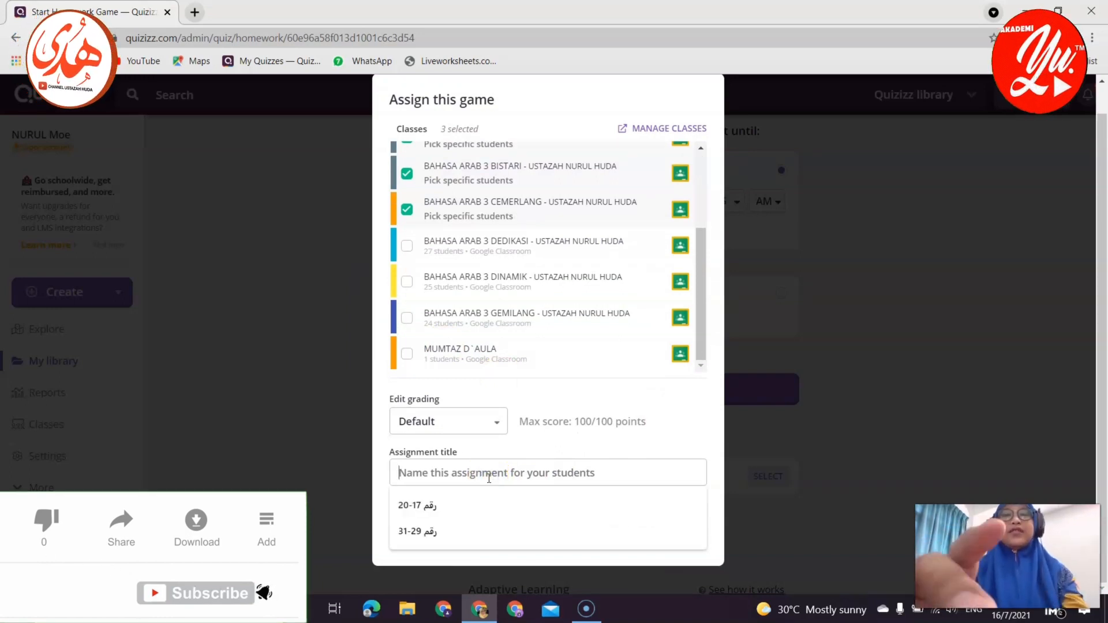
type("uj")
key("BackSpace")
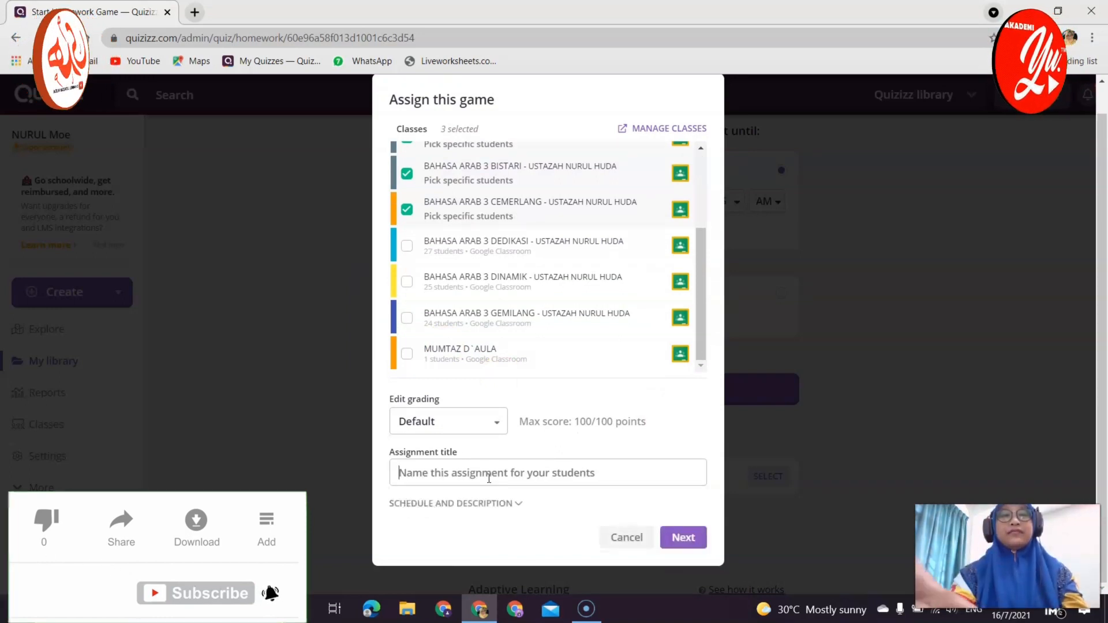
type("UJIAN BULANAN BAHAS")
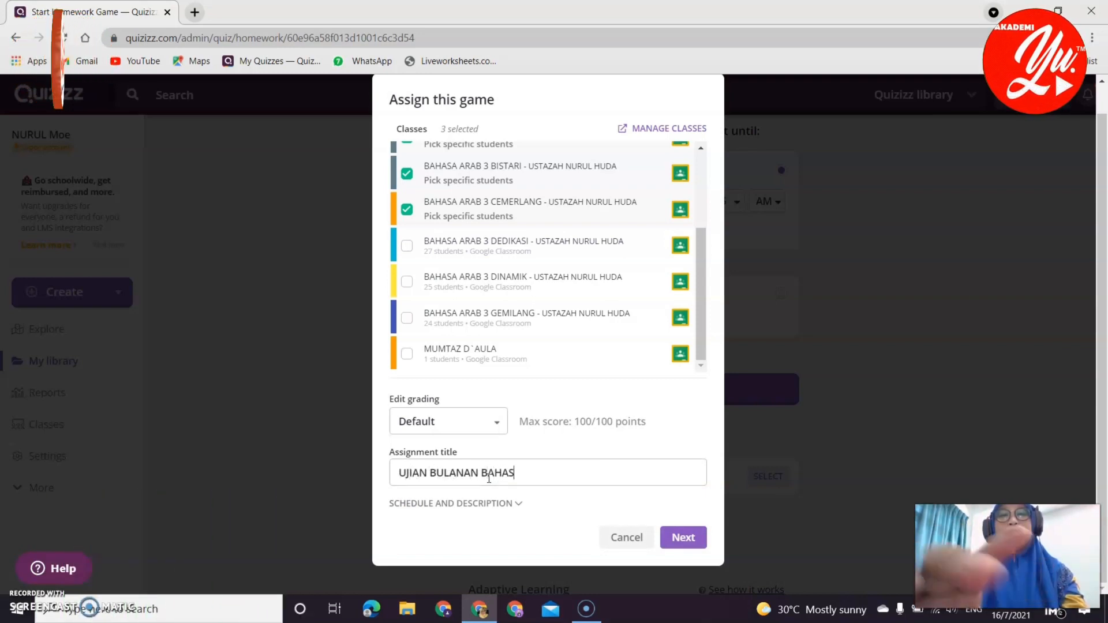
type("A ARAB TAHUN 3")
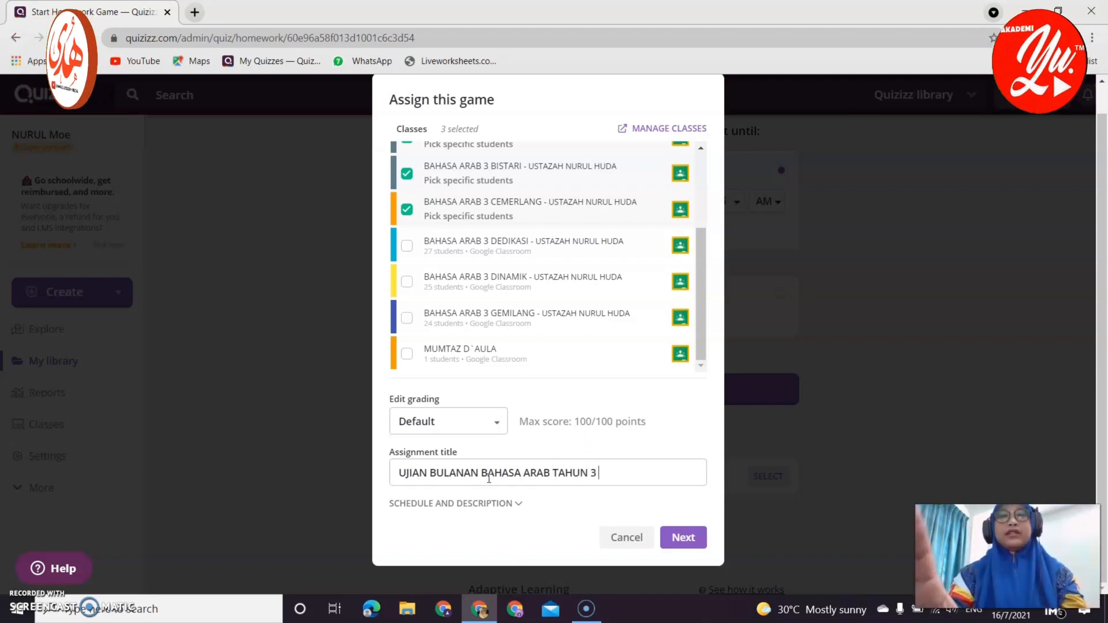
type(" (TA")
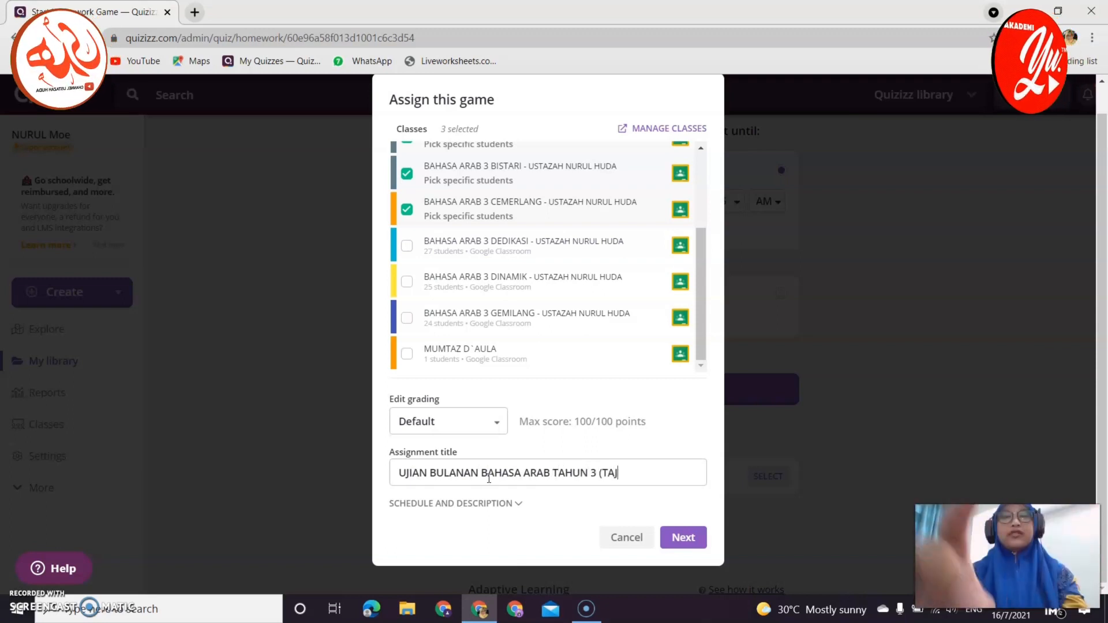
type("JUK 3)")
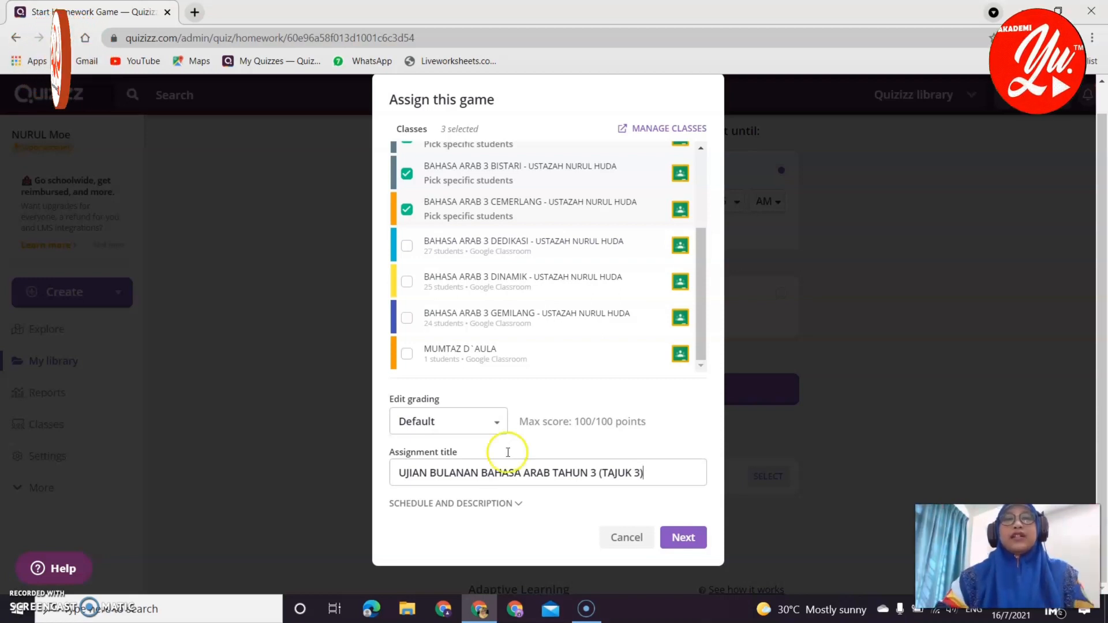
left_click(487, 505)
scroll(507, 527, "down", 3)
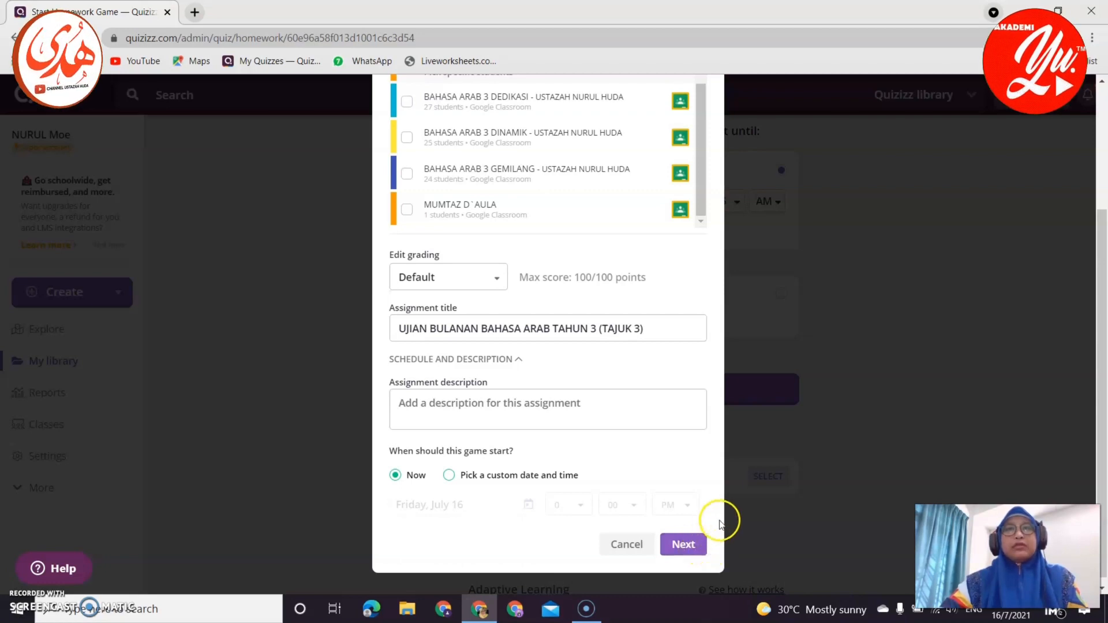
Replace the three Bahasa Arab 3 classes with MUMTAZ D`AULA only and confirm the choice.
scroll(658, 493, "up", 3)
left_click(409, 240)
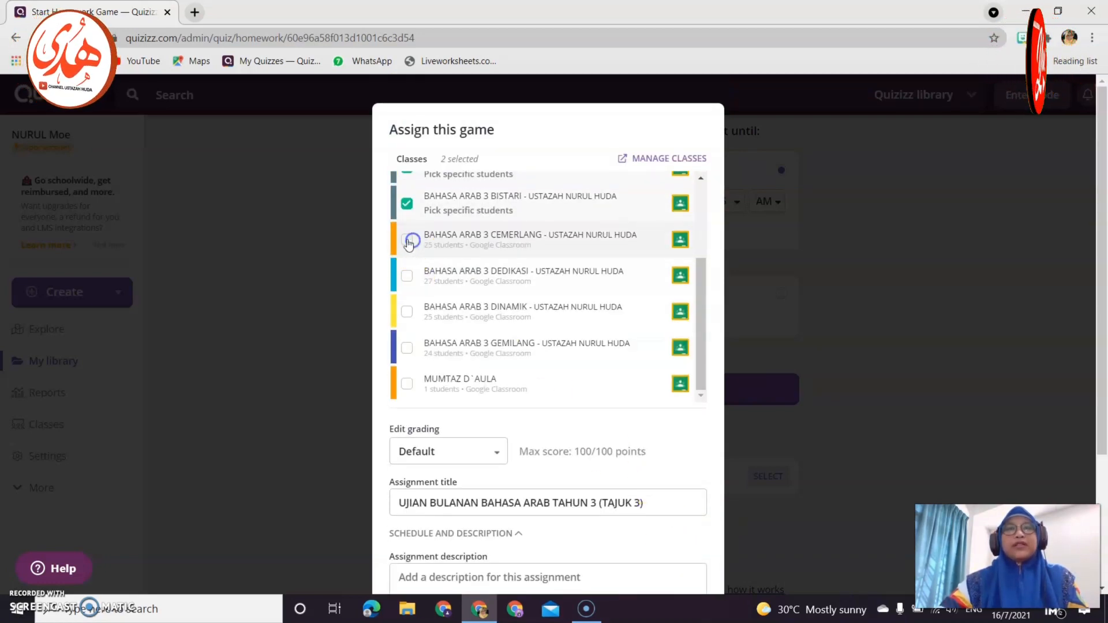
left_click(407, 203)
scroll(408, 211, "up", 3)
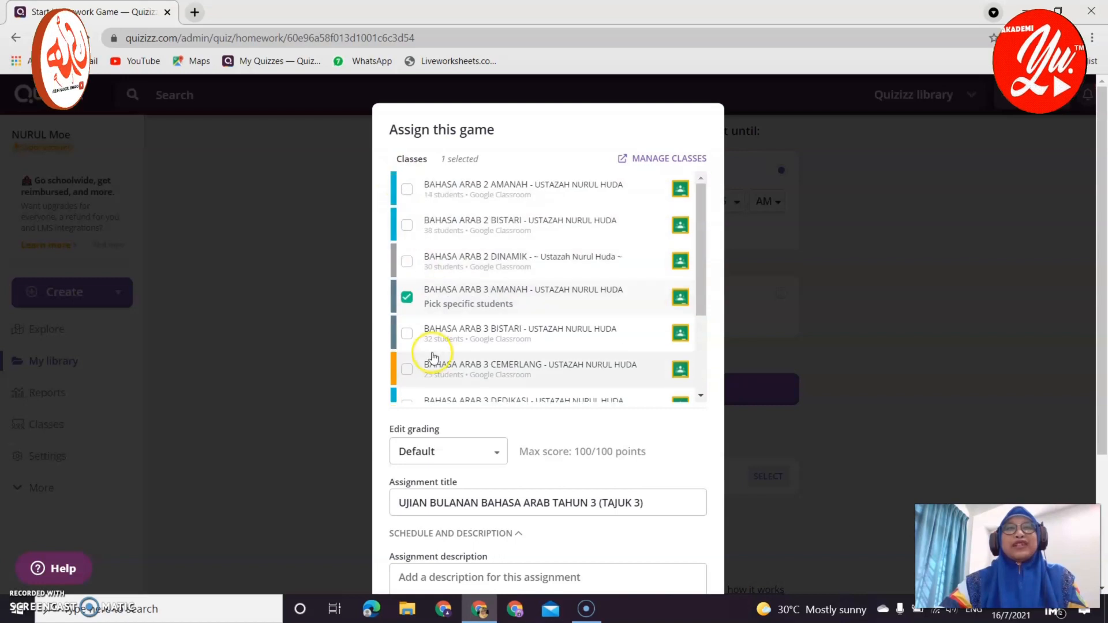
left_click(404, 293)
scroll(427, 326, "down", 3)
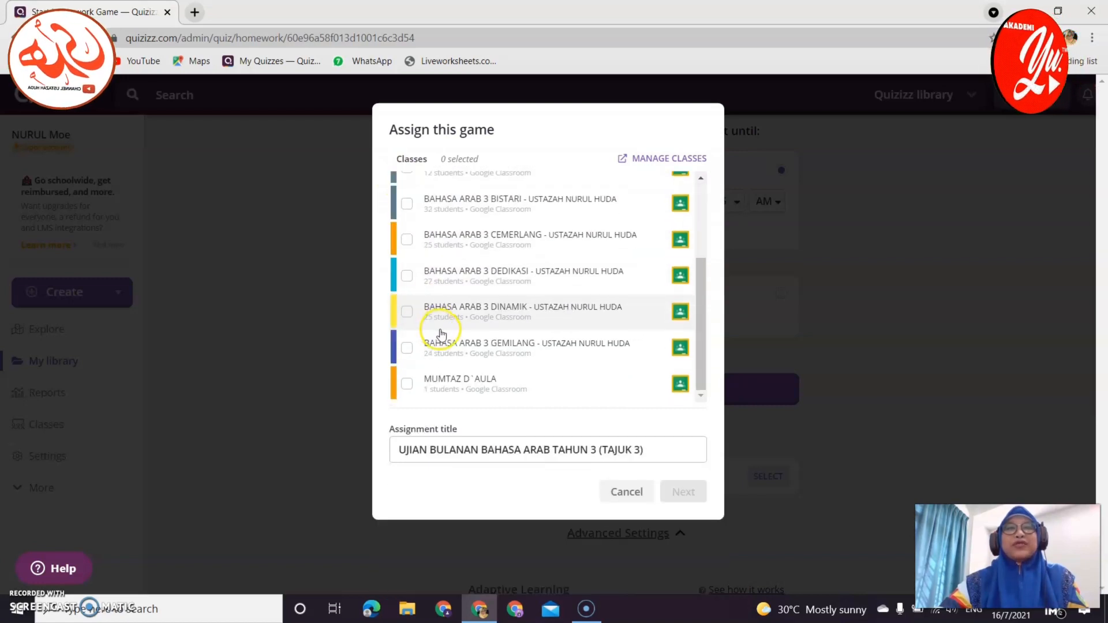
left_click(408, 383)
scroll(636, 435, "down", 3)
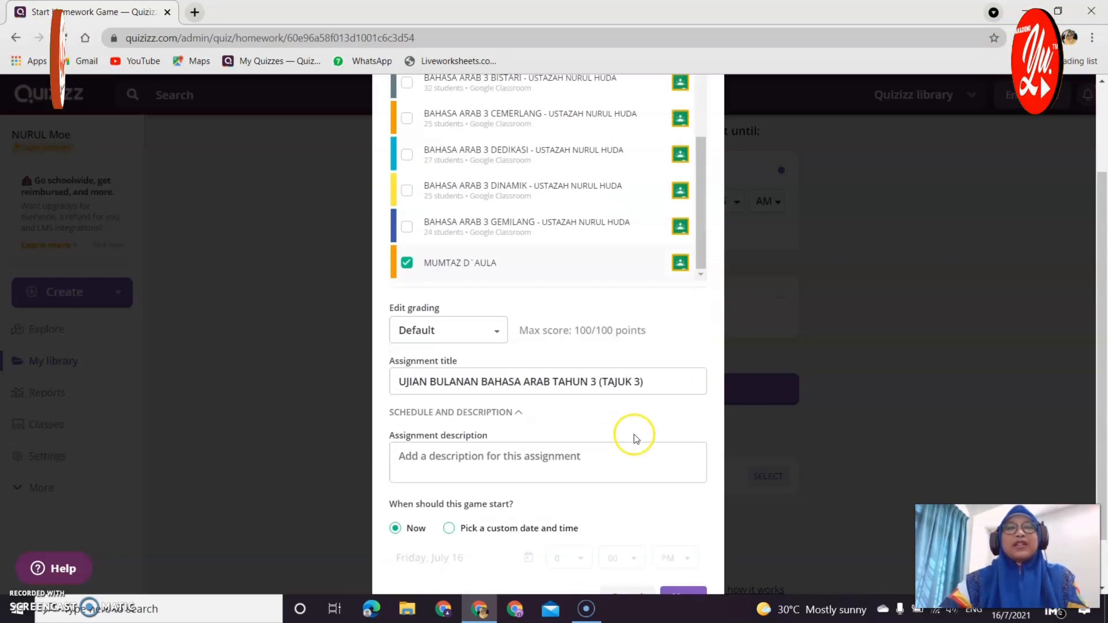
left_click(681, 537)
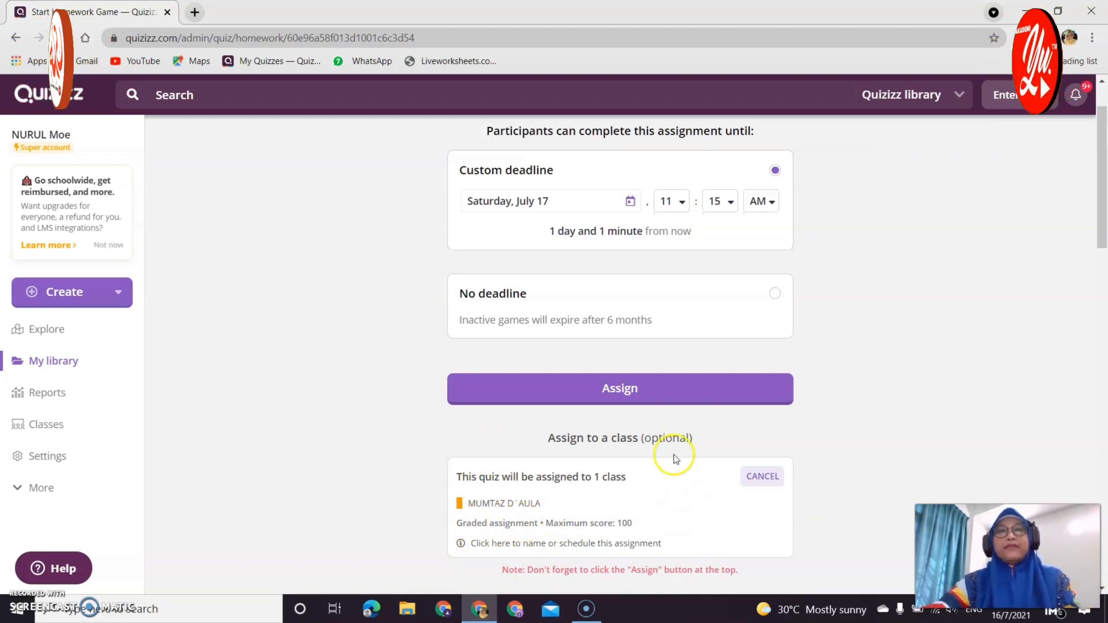
Keep participant attempts at 1 and the meme set Random, then assign the homework quiz.
scroll(736, 401, "down", 5)
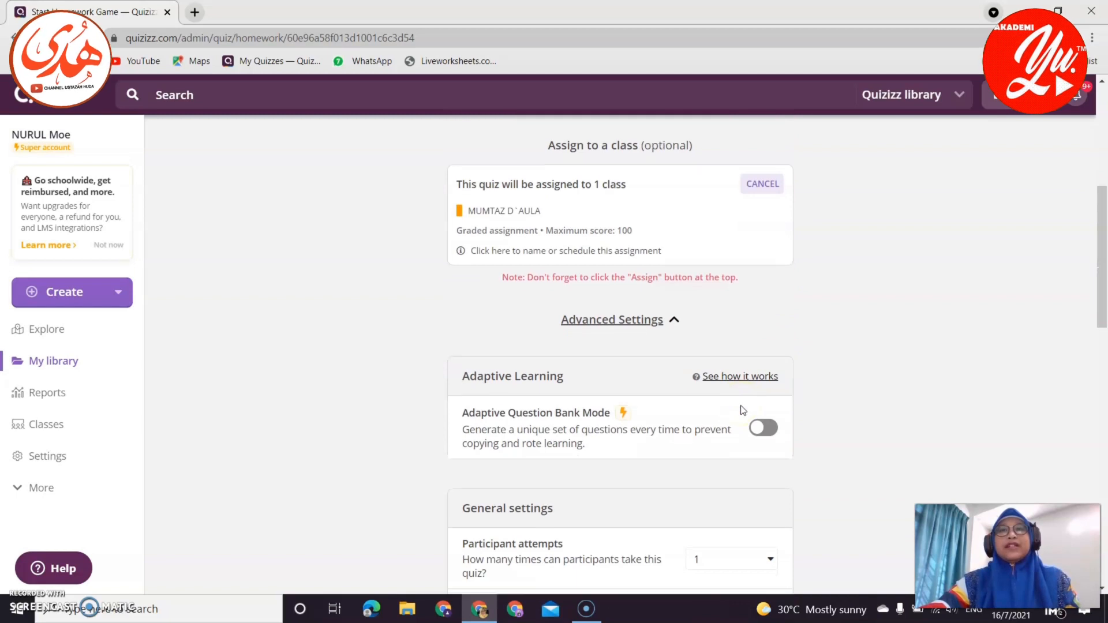
scroll(743, 410, "down", 4)
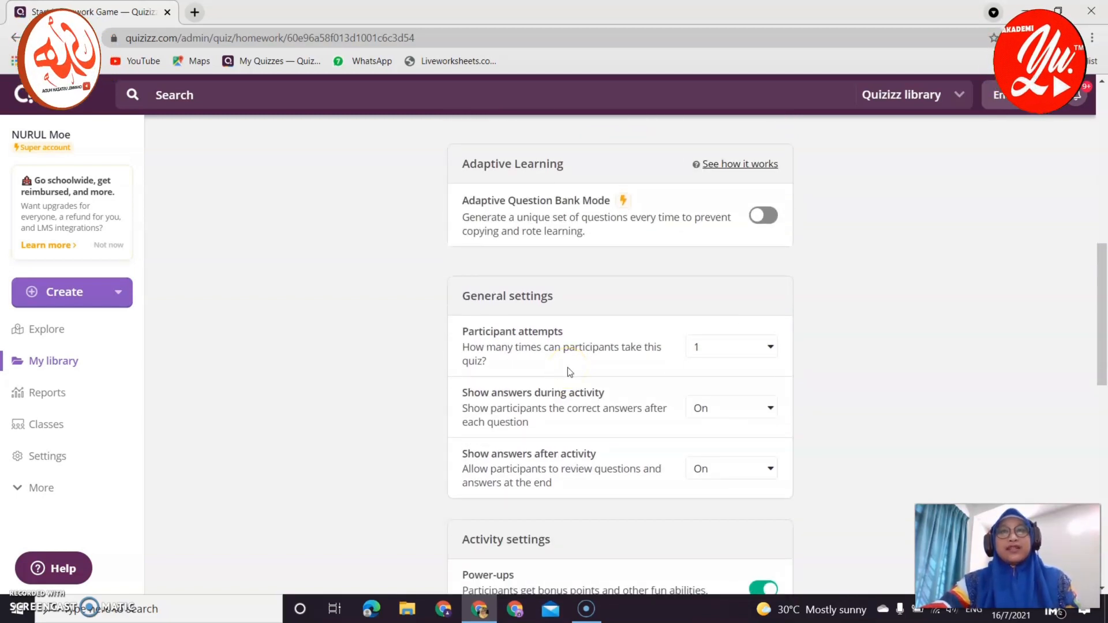
left_click(771, 348)
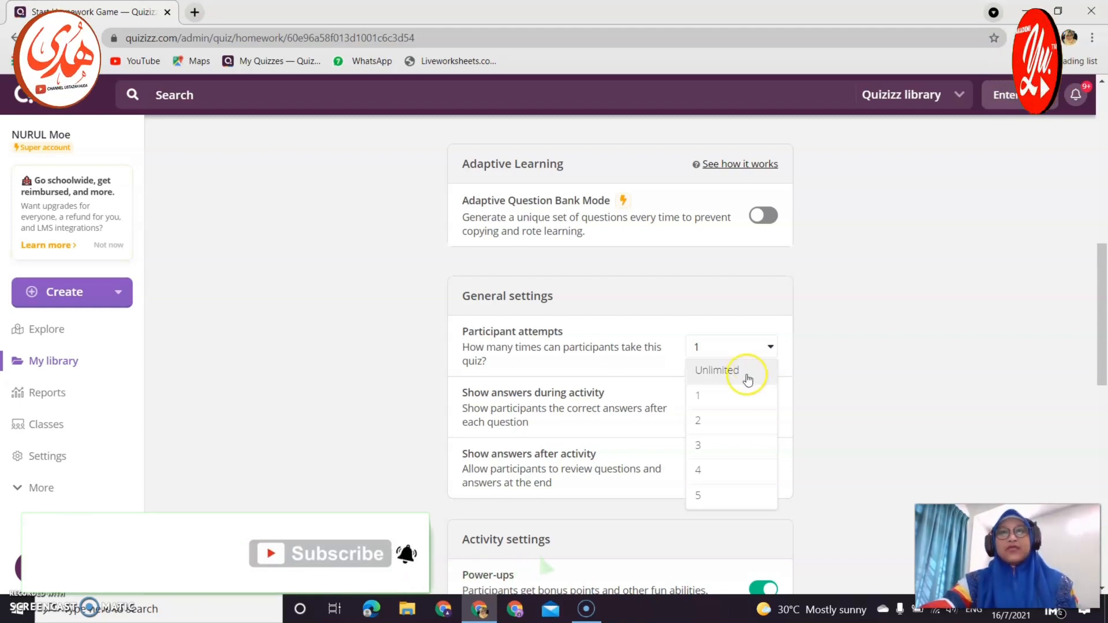
left_click(726, 411)
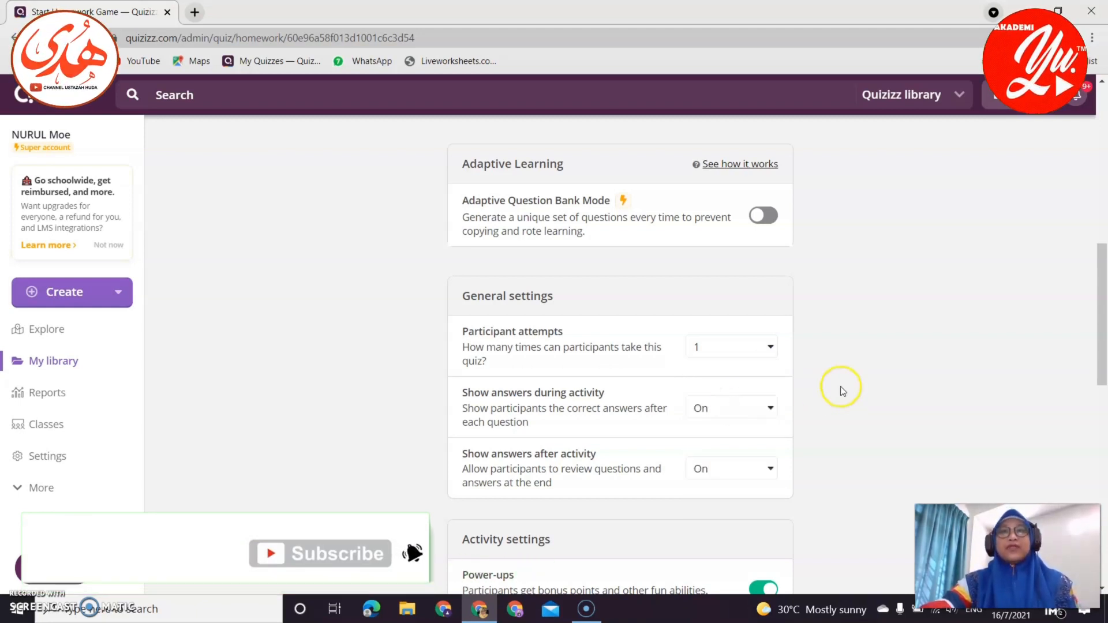
scroll(841, 387, "down", 5)
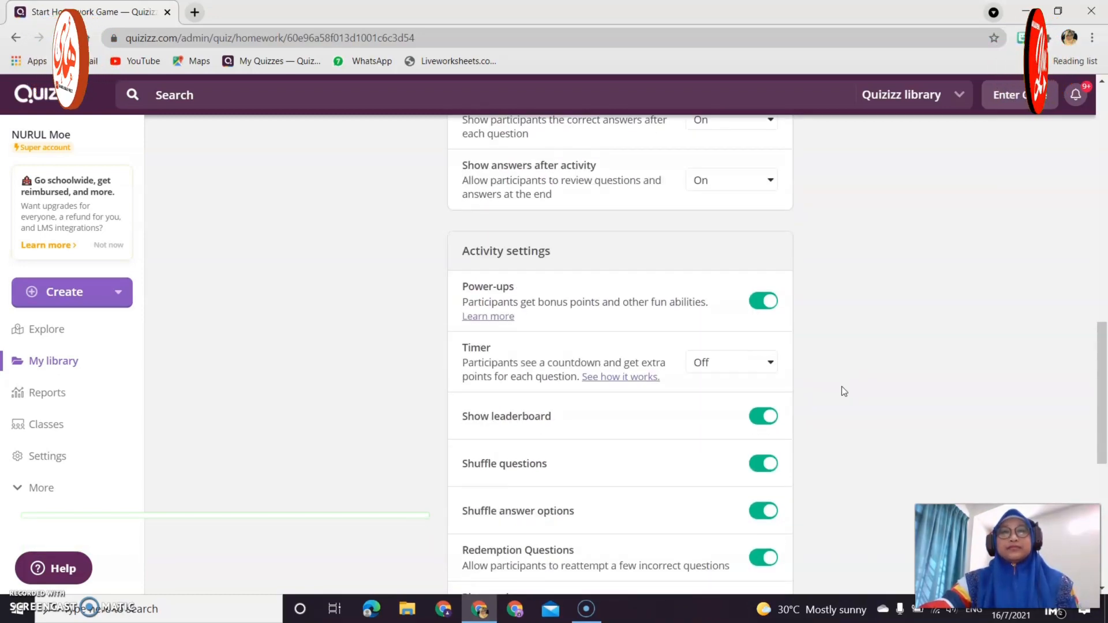
scroll(842, 386, "down", 4)
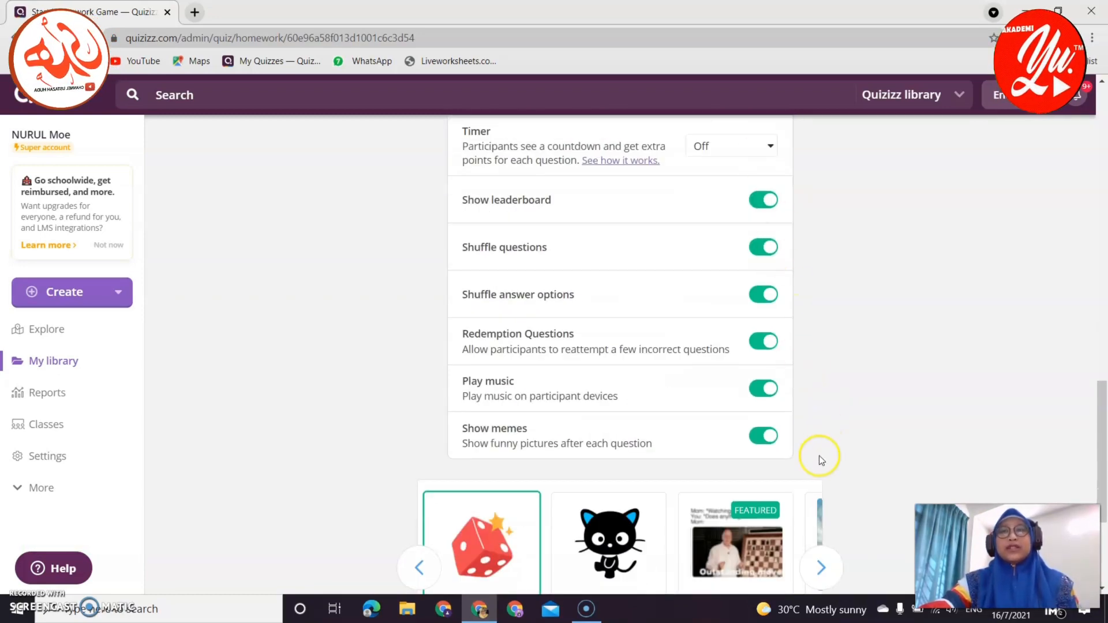
scroll(822, 442, "down", 3)
scroll(827, 425, "down", 1)
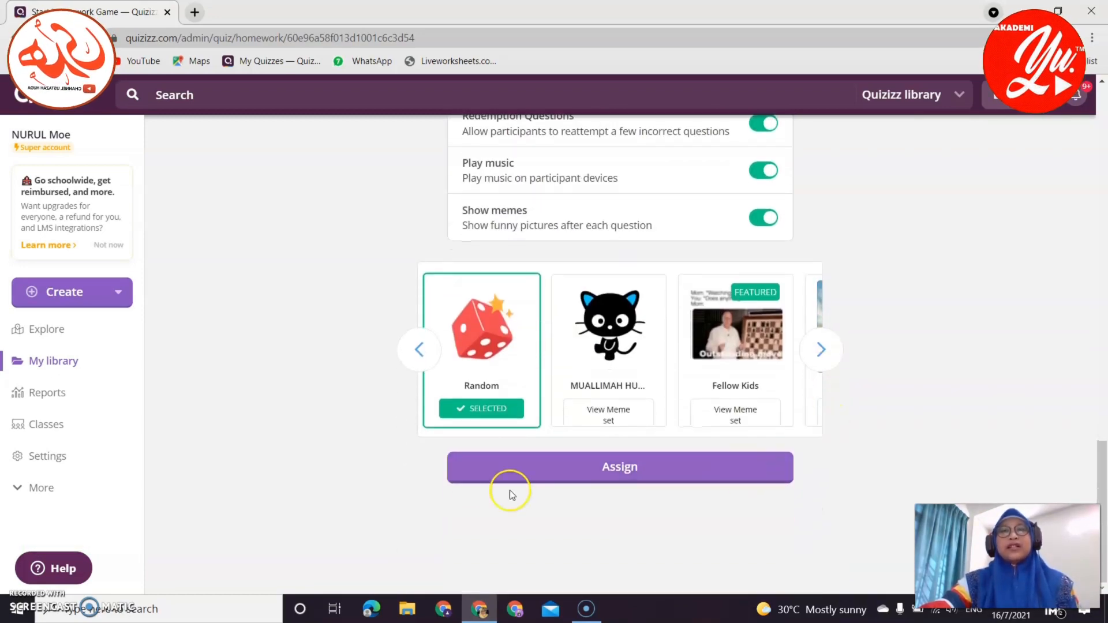
left_click(549, 476)
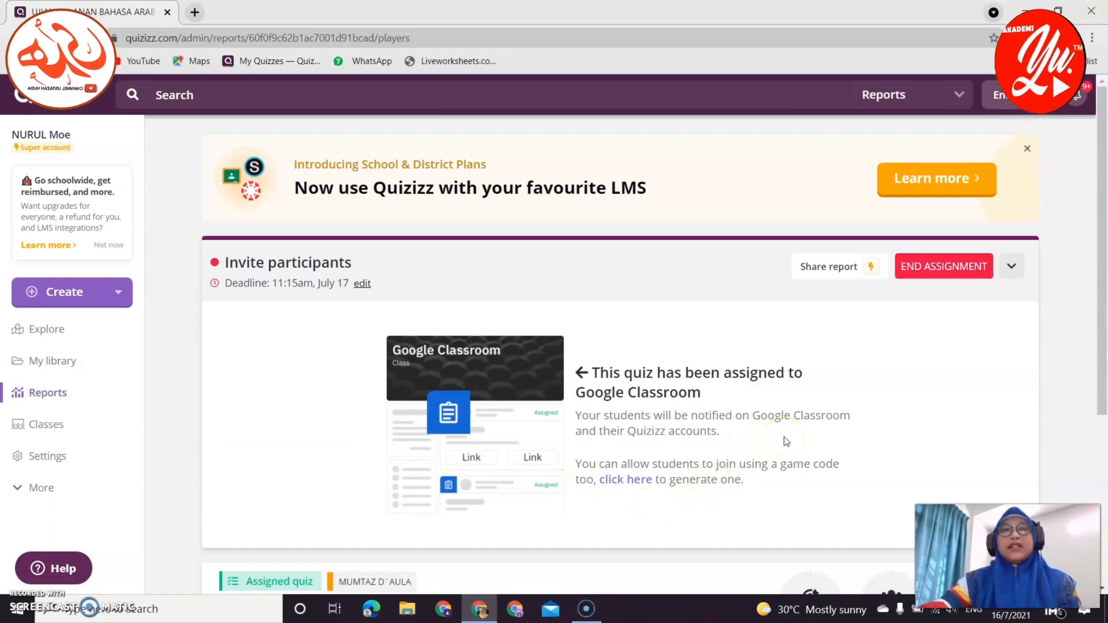
Generate the join code 3997 6646 and copy it for students.
left_click(637, 480)
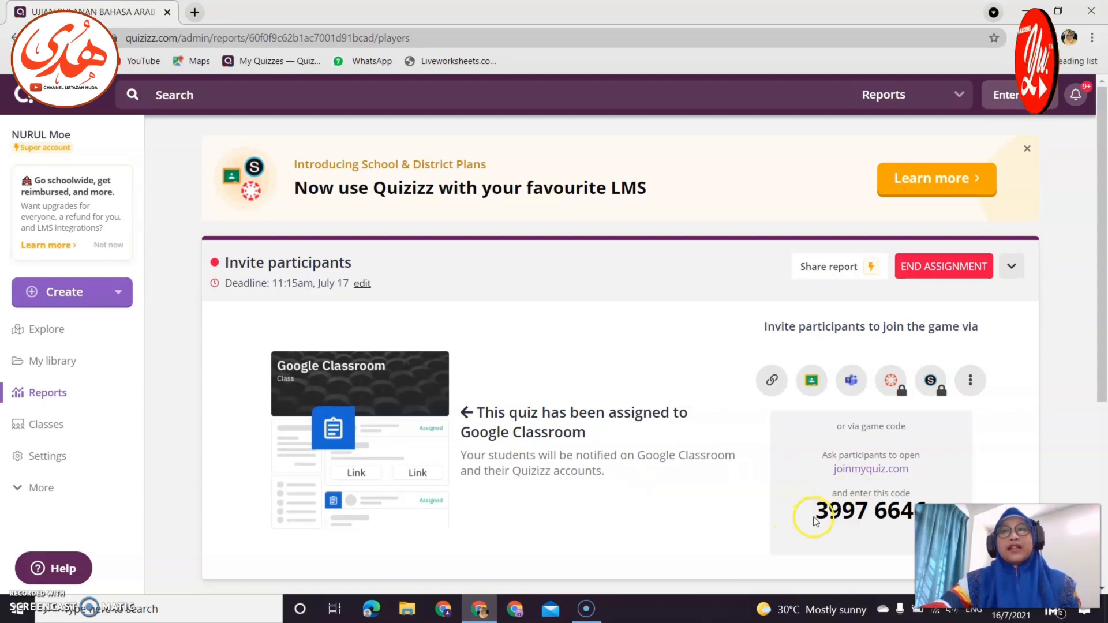
scroll(816, 522, "down", 3)
left_click_drag(815, 366, 927, 366)
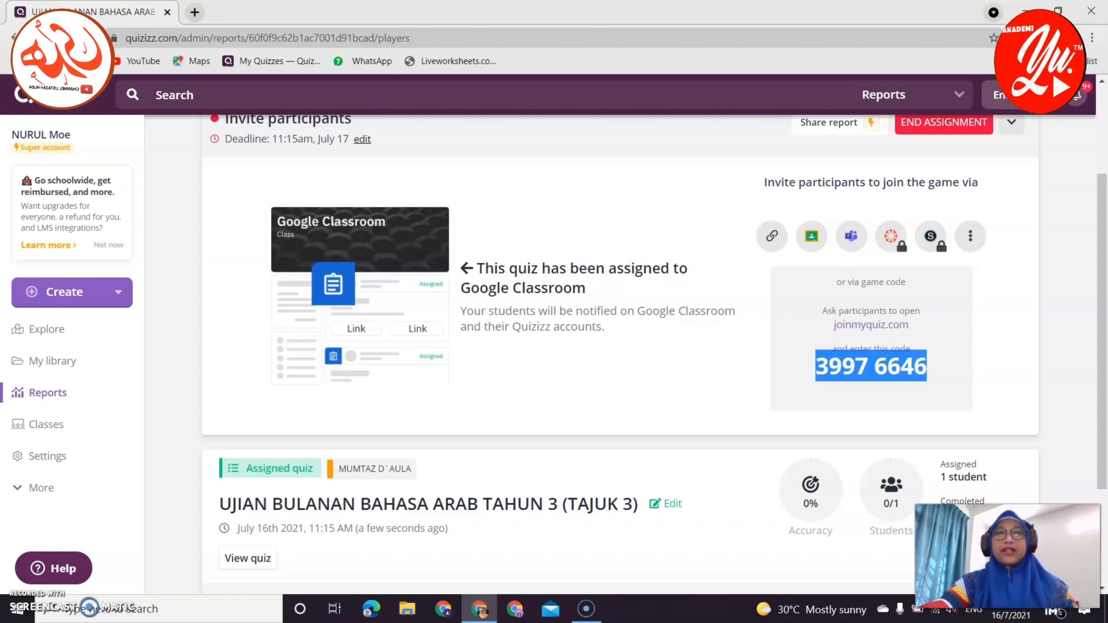
scroll(579, 487, "down", 3)
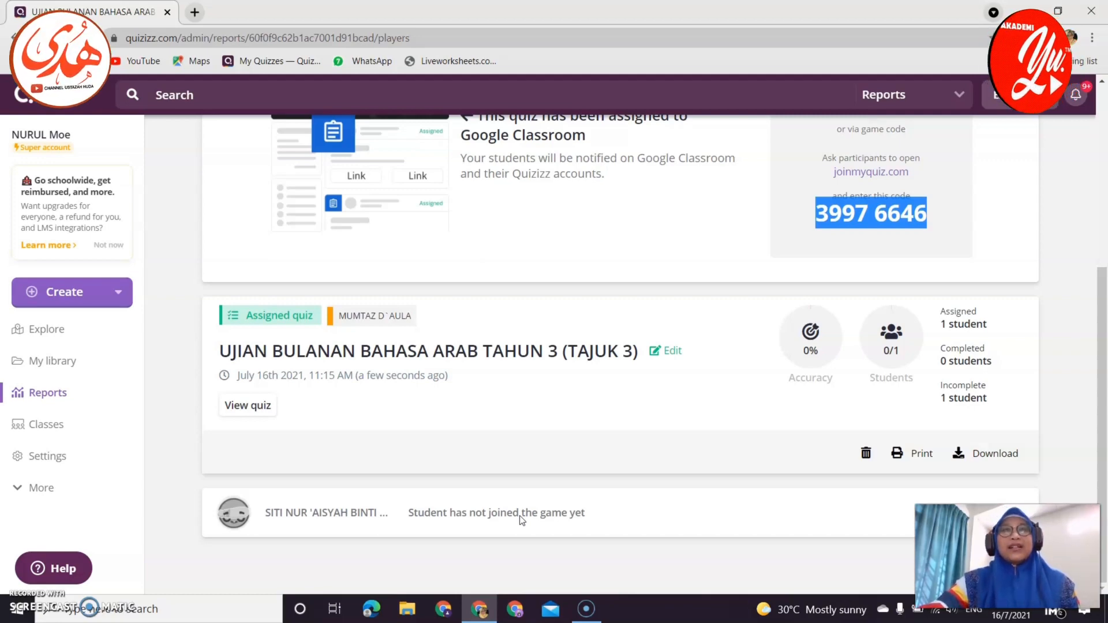
scroll(469, 452, "up", 5)
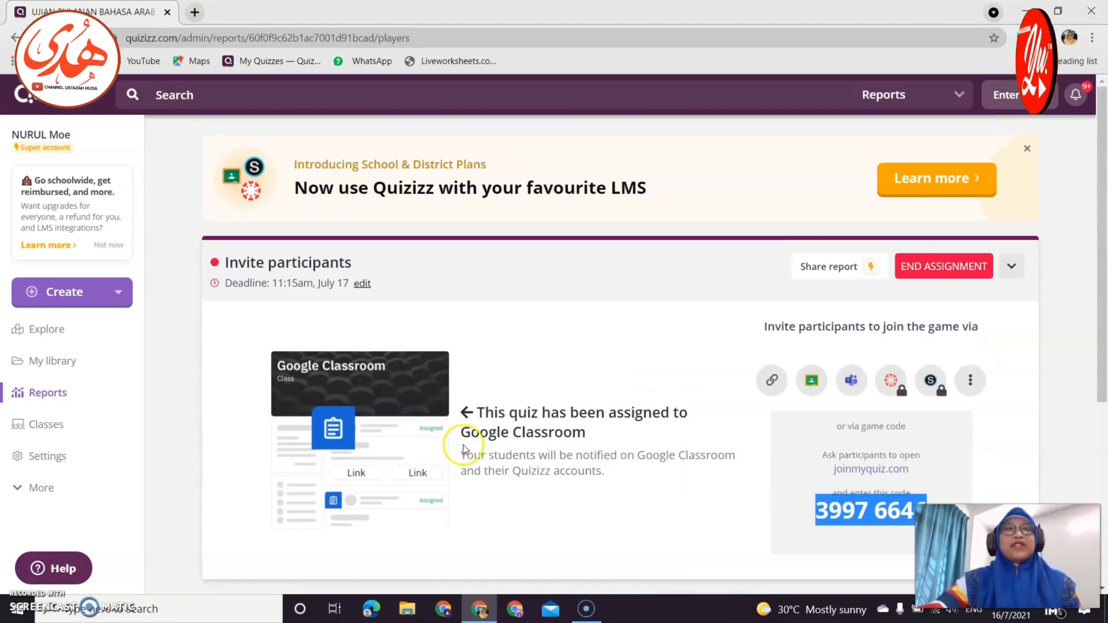
left_click(196, 13)
In Classroom's MUMTAZ D`AULA class, open the UJIAN BULANAN assignment's instructions and its options menu.
left_click(223, 432)
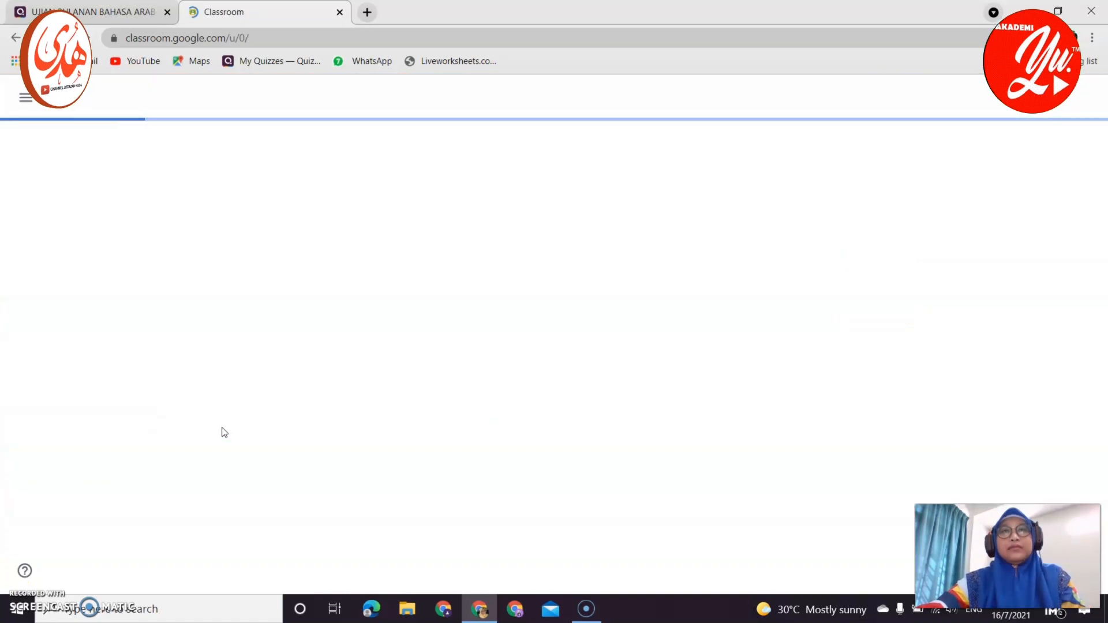
left_click(228, 436)
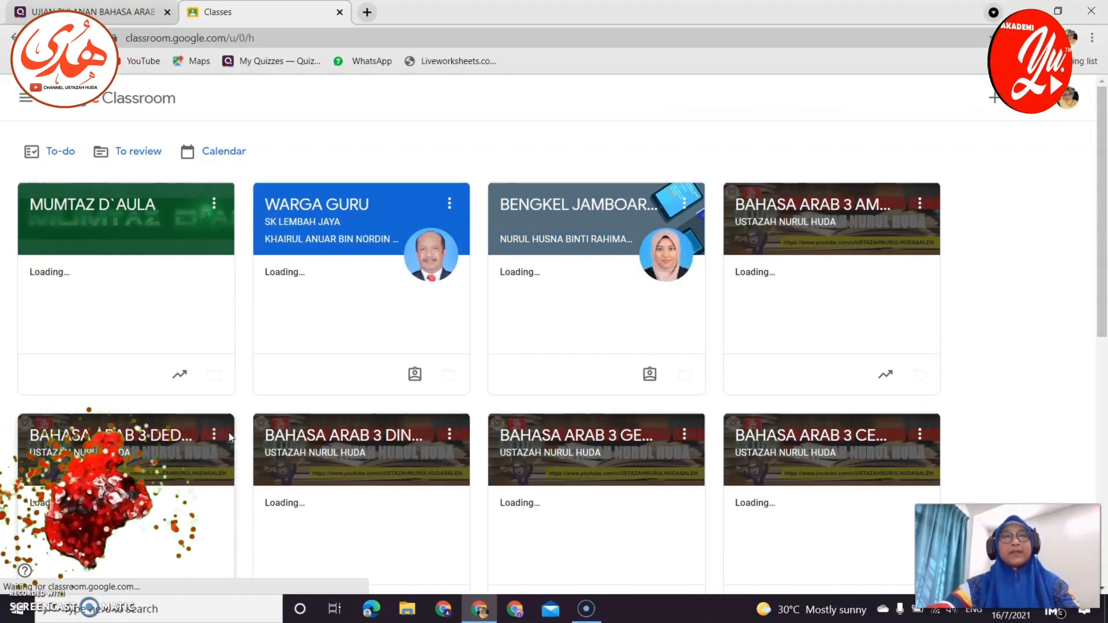
left_click(168, 239)
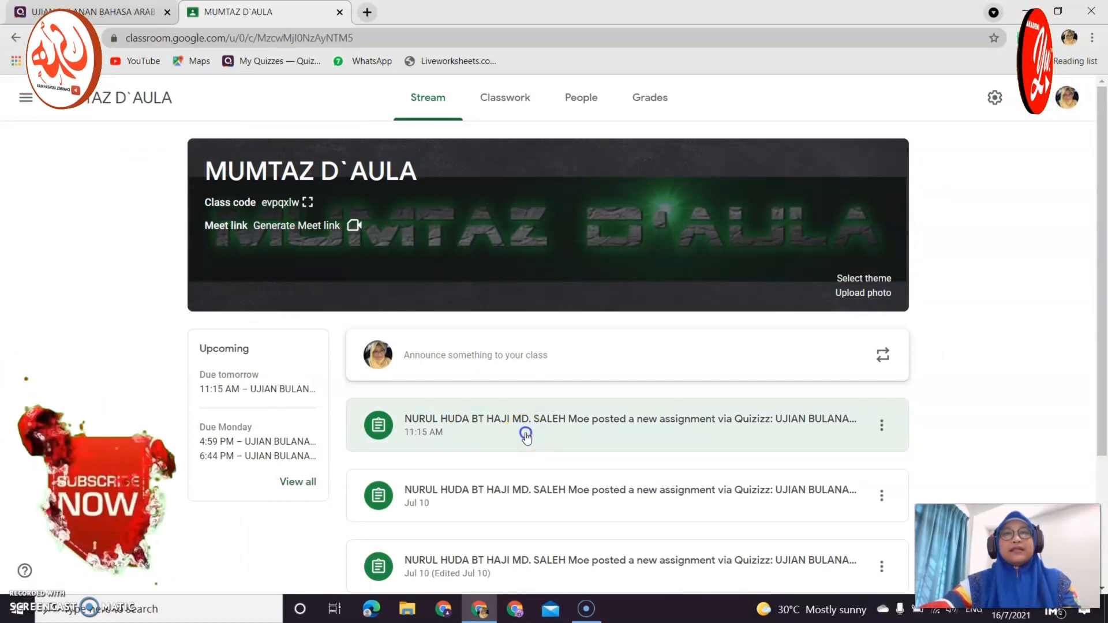
left_click(527, 437)
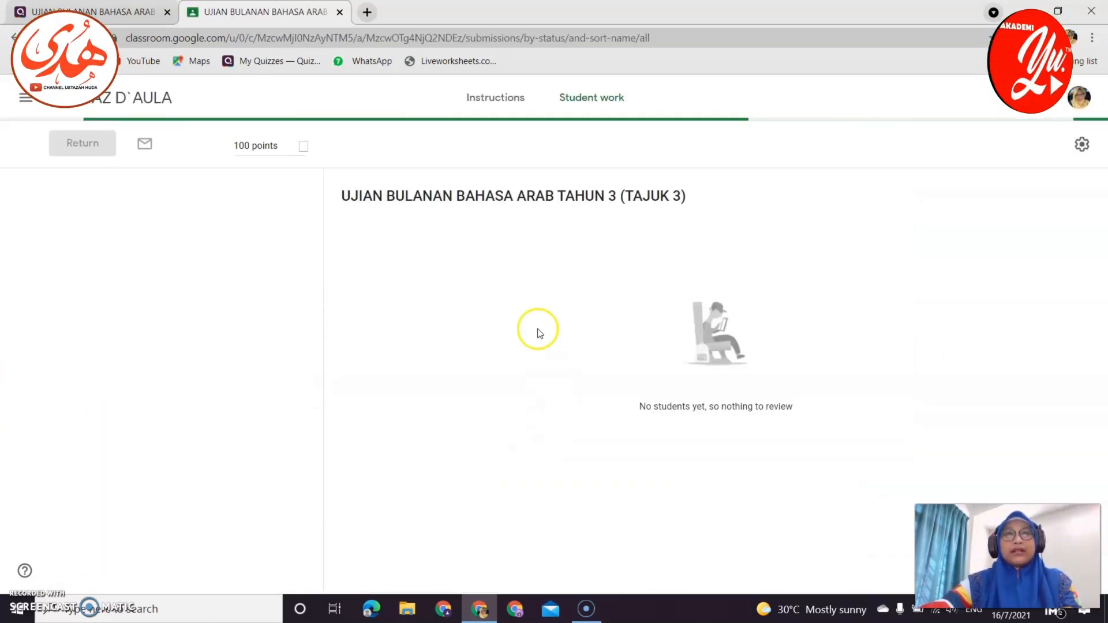
left_click(518, 110)
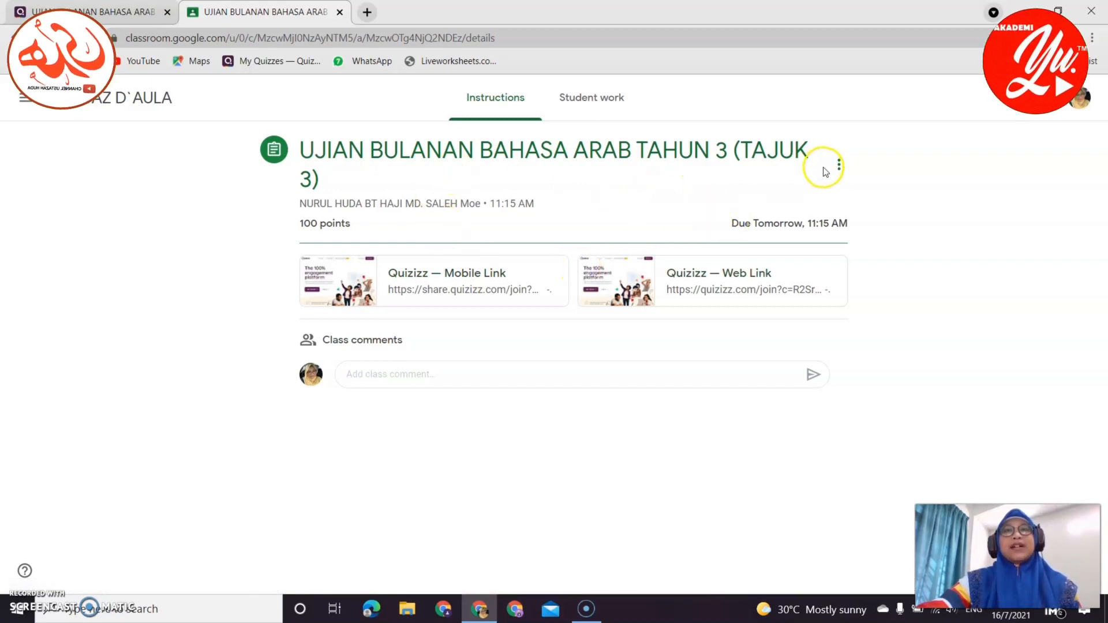
left_click(839, 166)
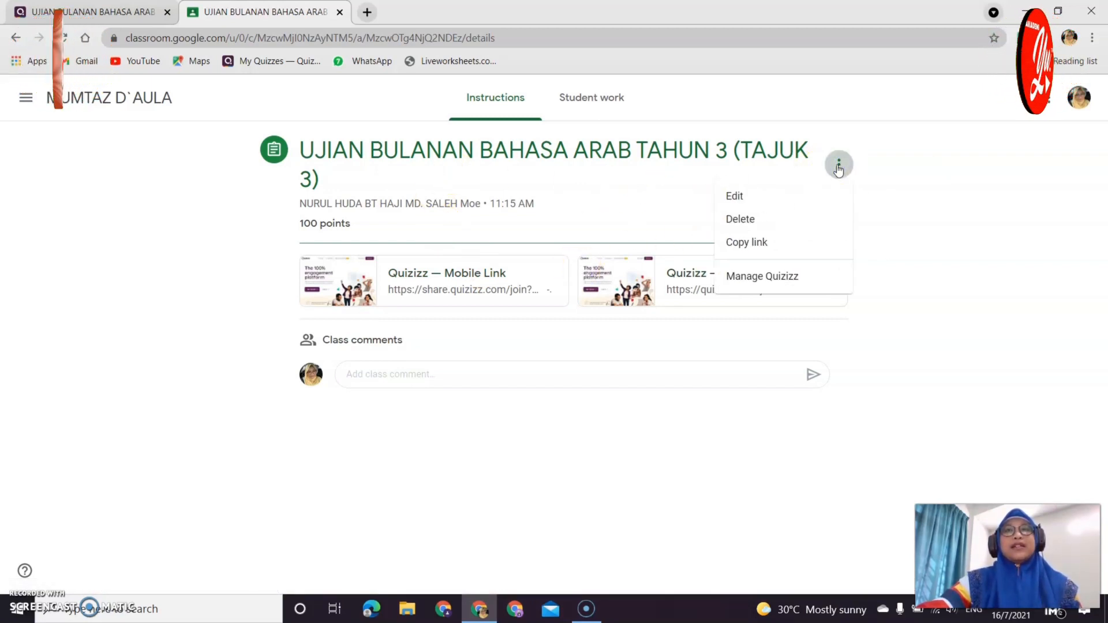
Write instructions '1. PILIH MANA-MAZ' and '2. SEKIRANYA MEMERLUKAN KOD MASUKKAN' with bold code 3997 6646, then save.
left_click(792, 197)
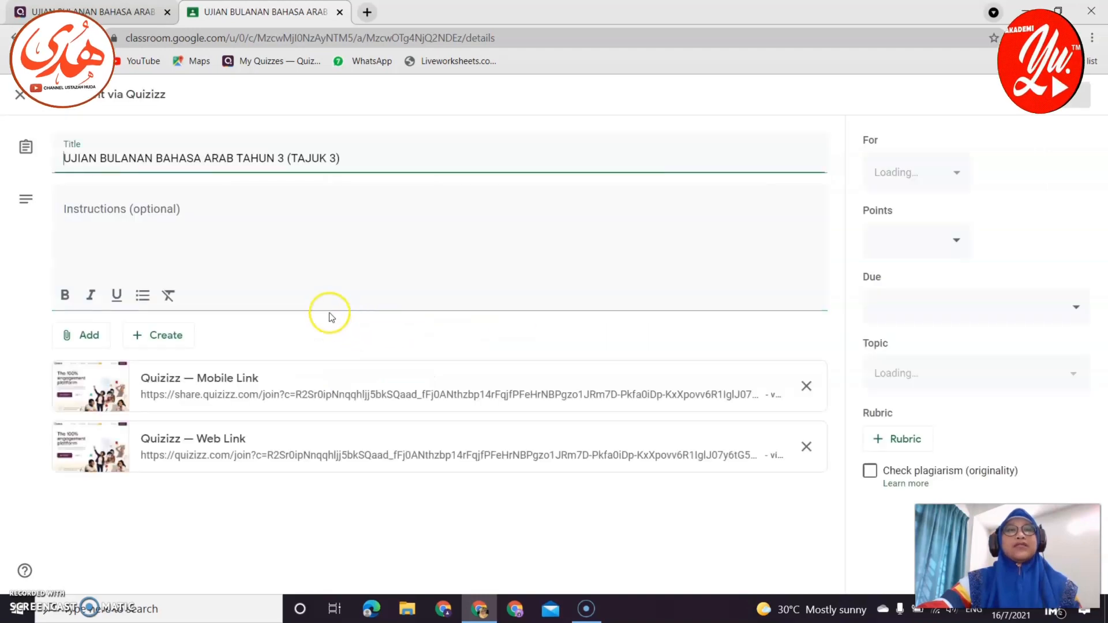
left_click(119, 240)
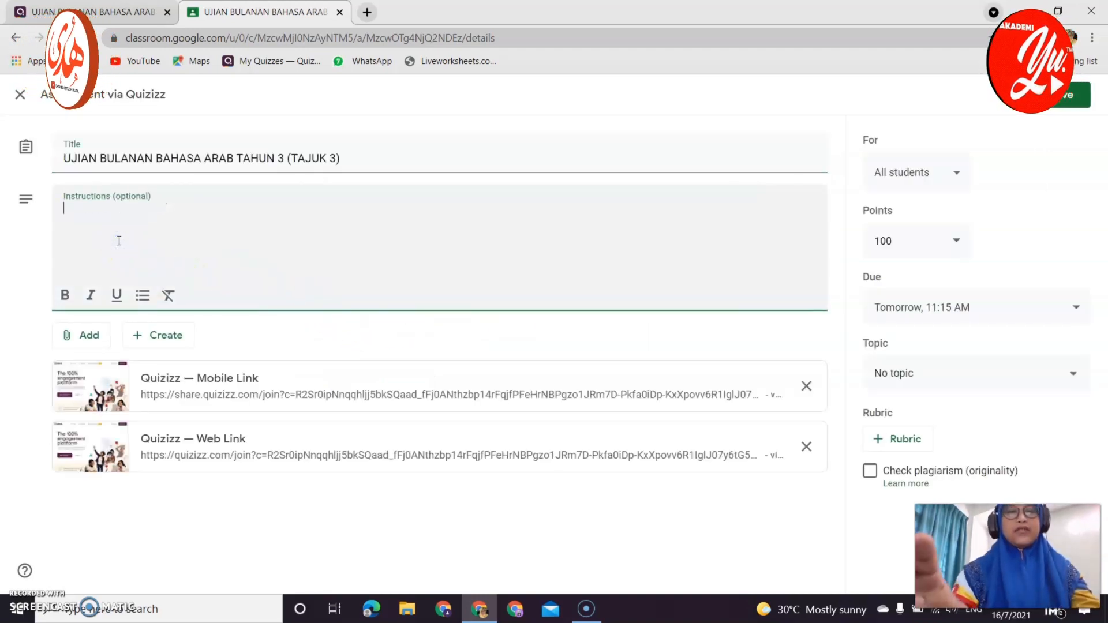
type("1. ")
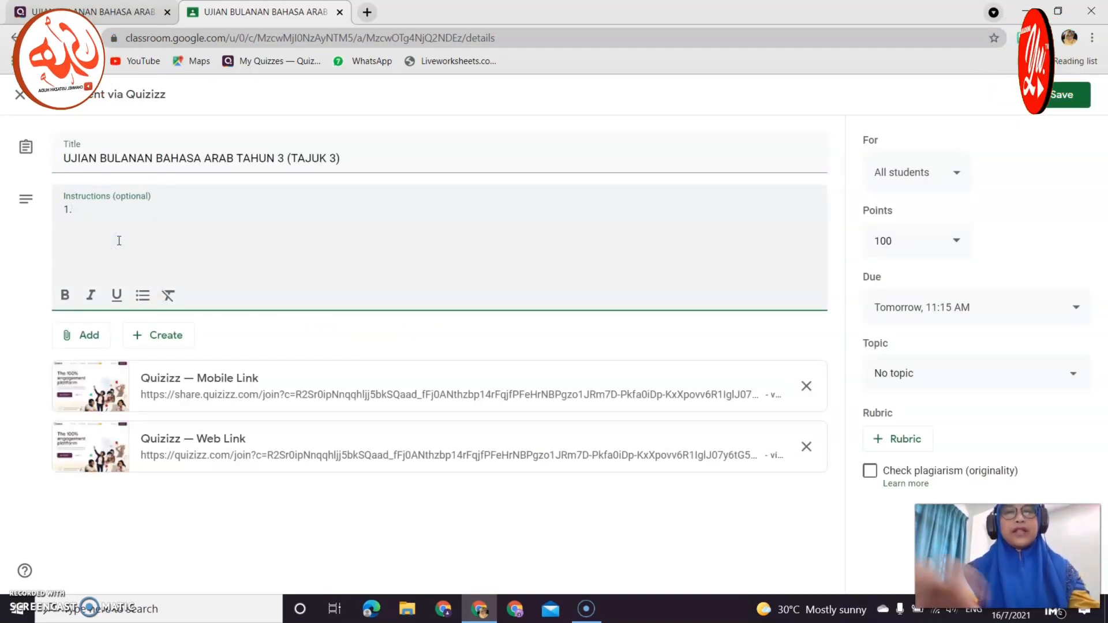
type("PILIH")
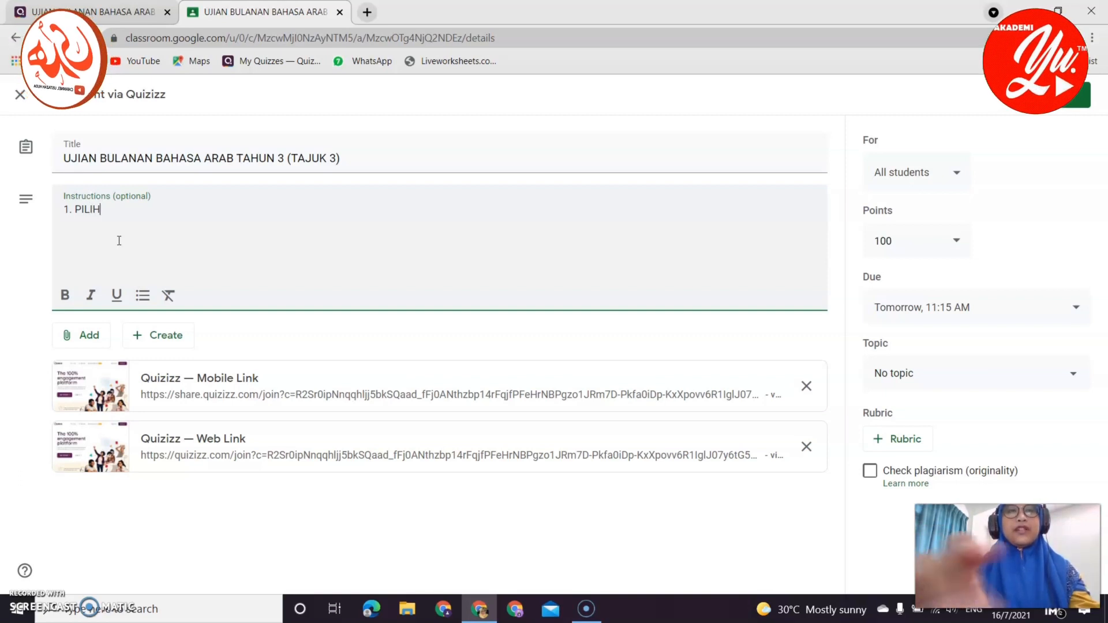
type(" MANA-MANA LINK UNTUK MENJAWAB QUIZ")
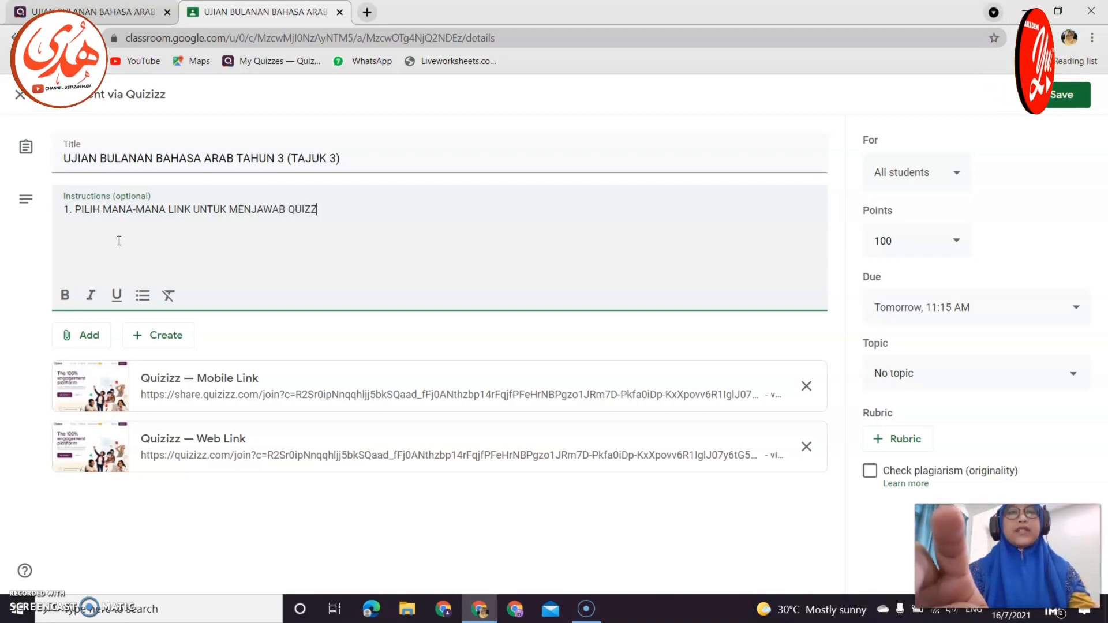
type("Z")
key("Return")
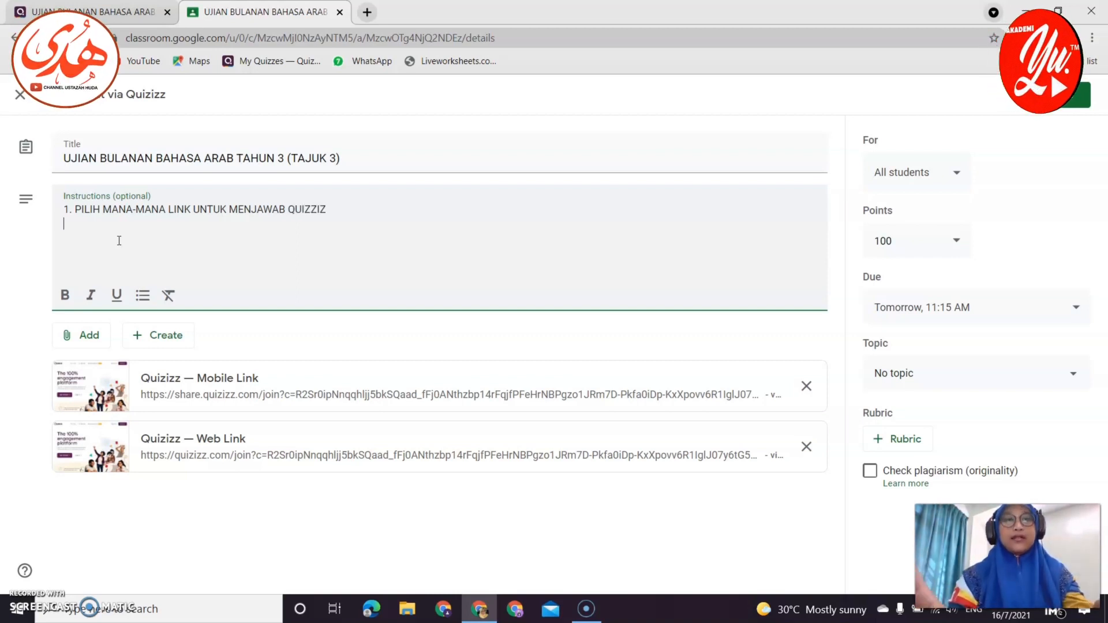
type("2. SEKIR")
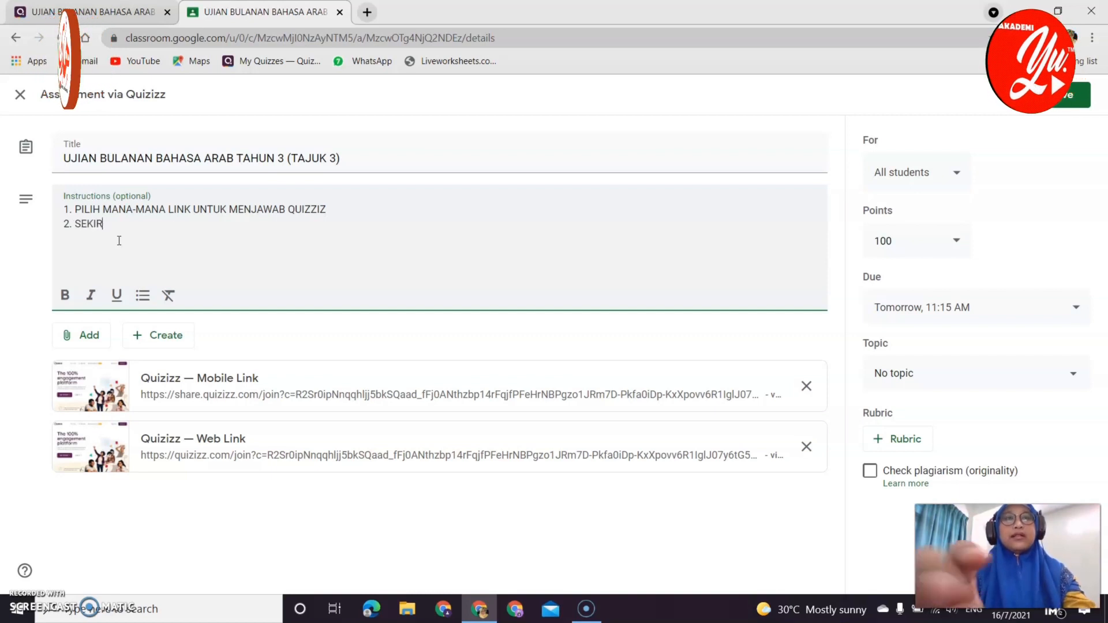
type("ANYA")
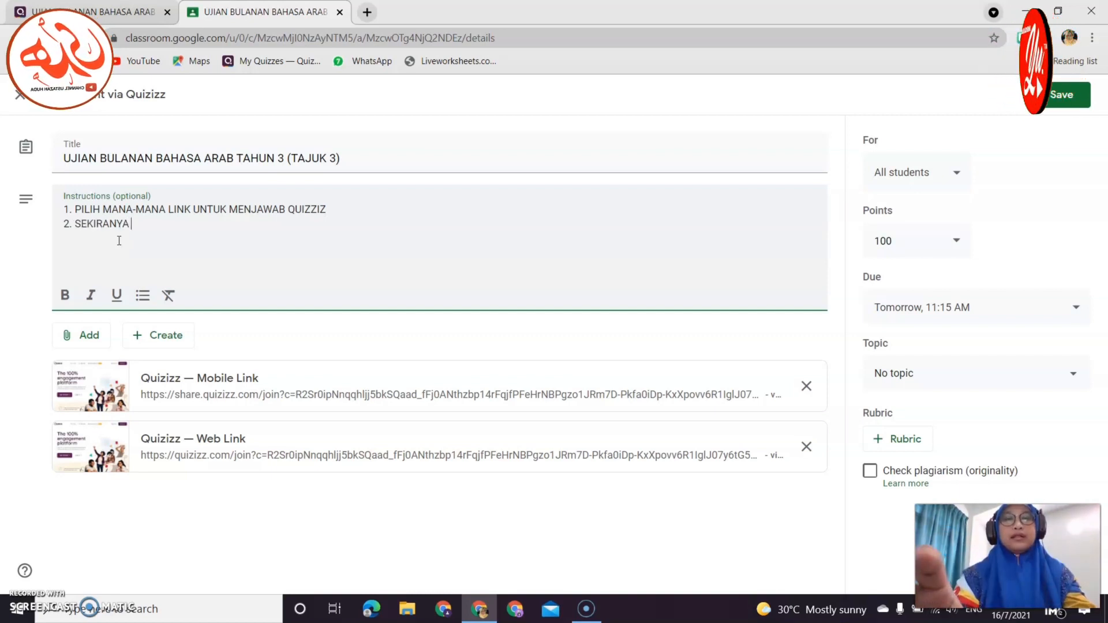
type(" MEMERLU")
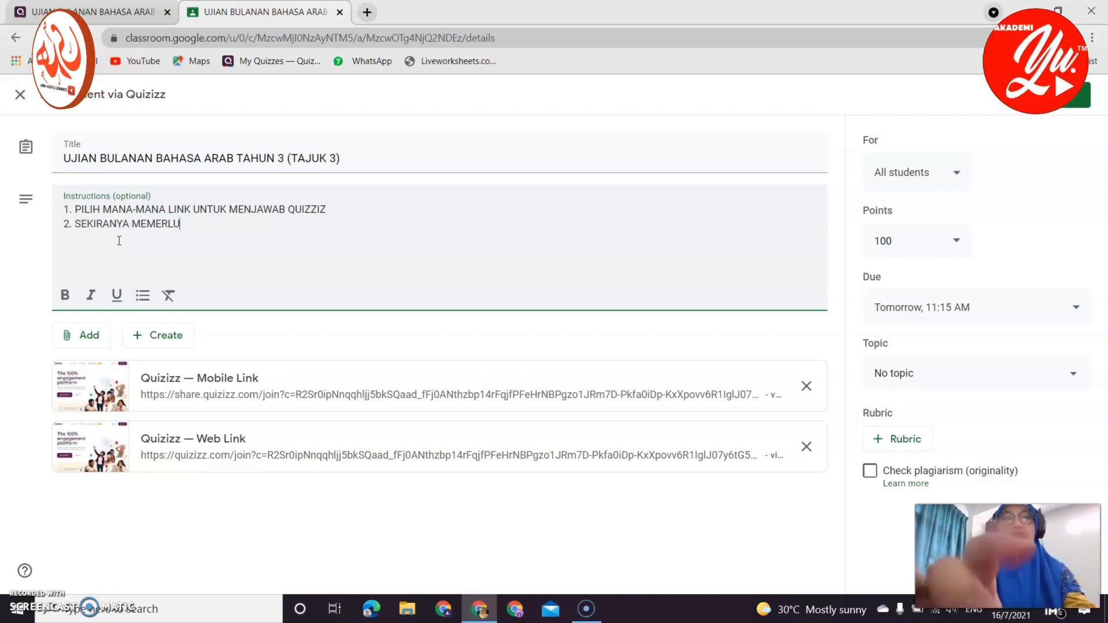
type("KAN KOD, MURID-MURID BOLEH")
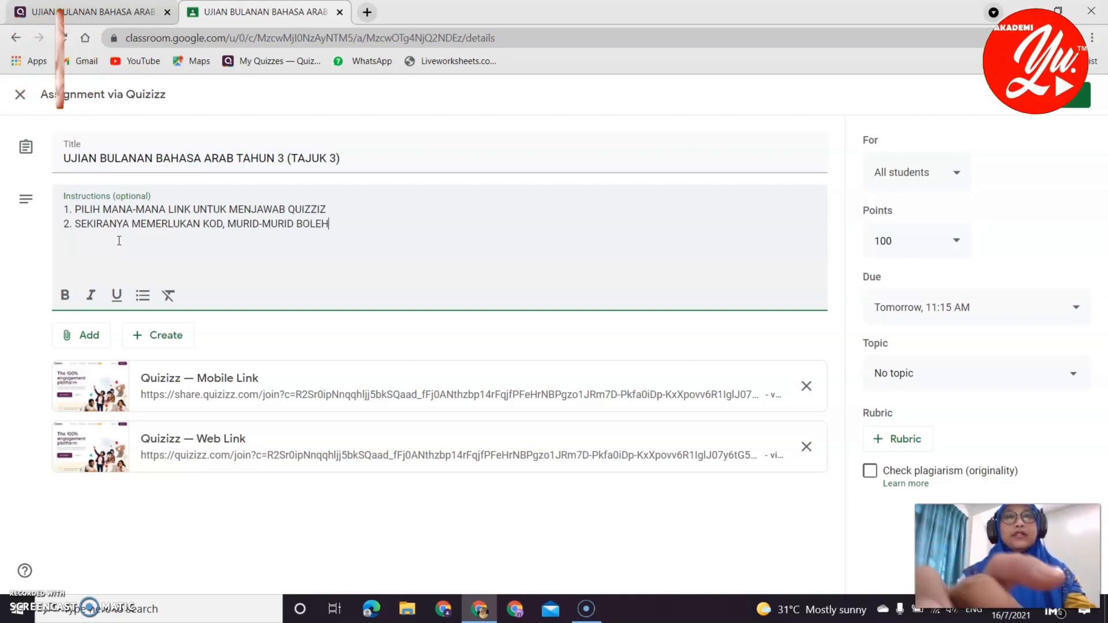
type("MASUKKAN KOD INI :")
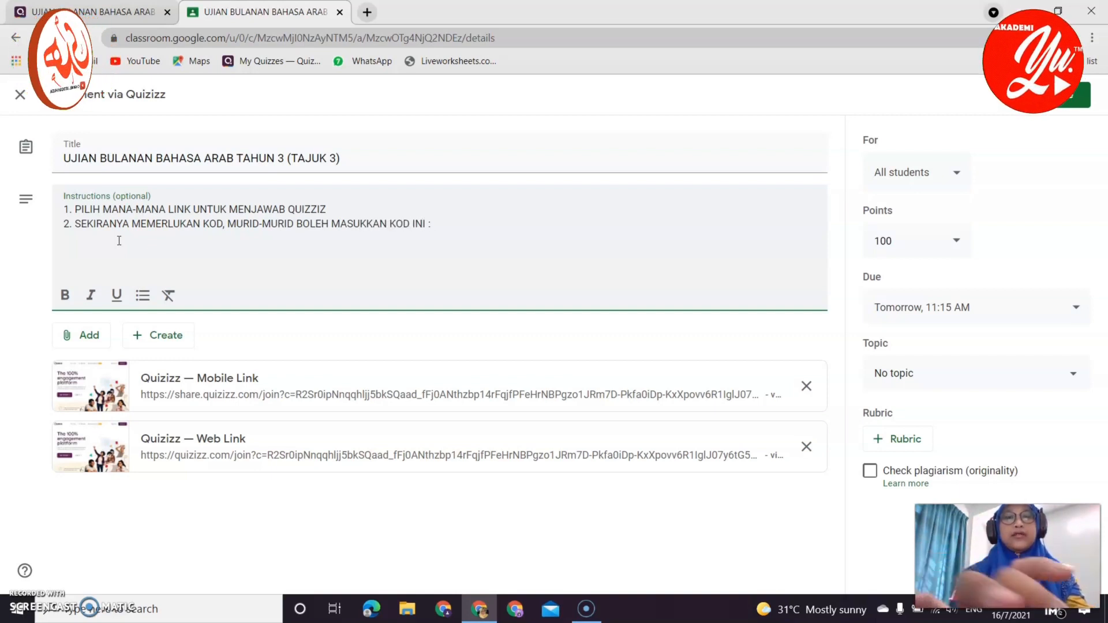
type("3997 6646")
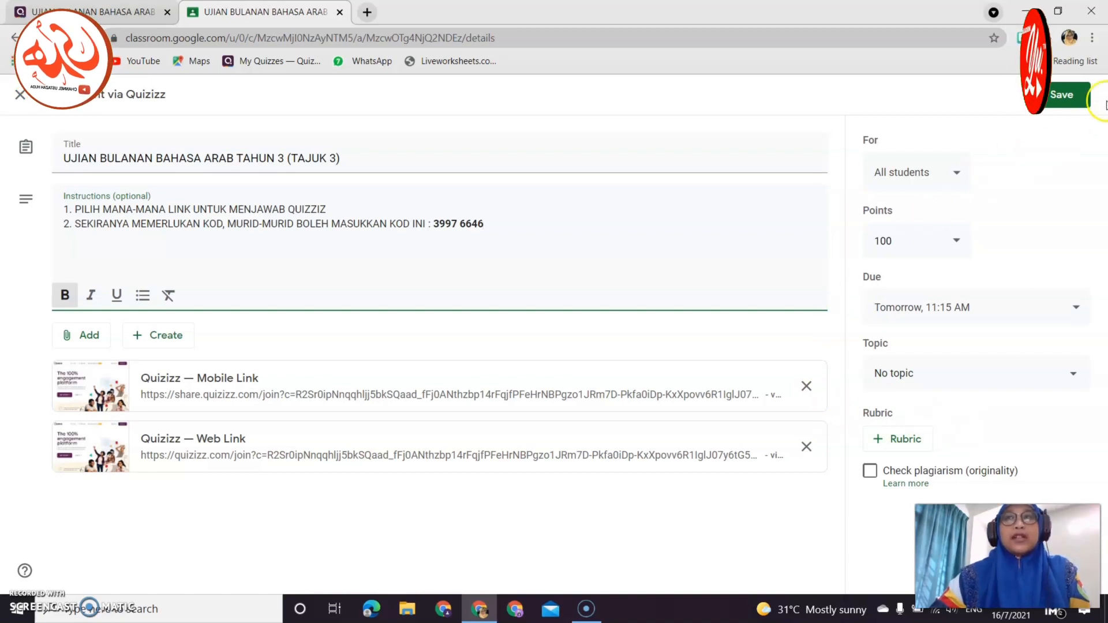
left_click(1068, 103)
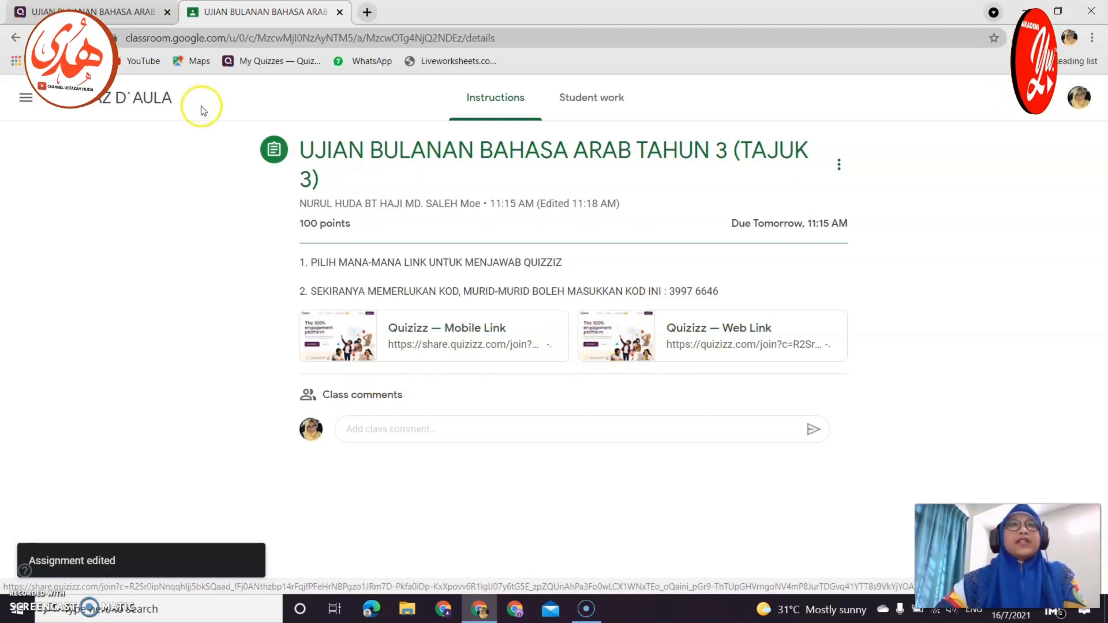
Go to the BAHASA ARAB 3 BISTARI class and open the UJIAN BULANAN assignment's student work.
left_click(24, 102)
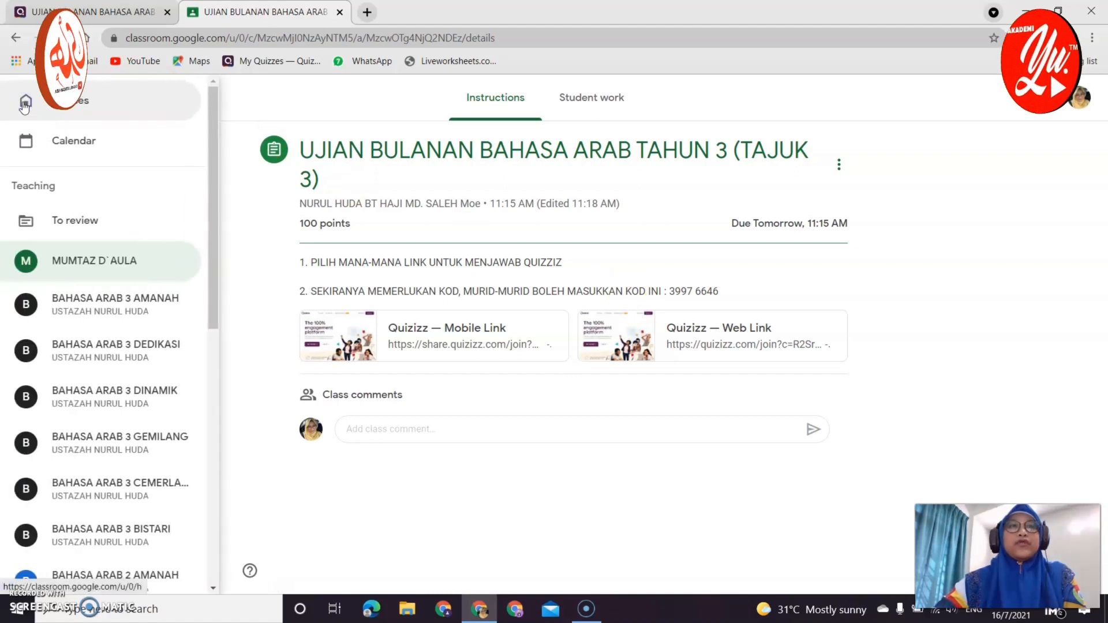
scroll(117, 462, "down", 1)
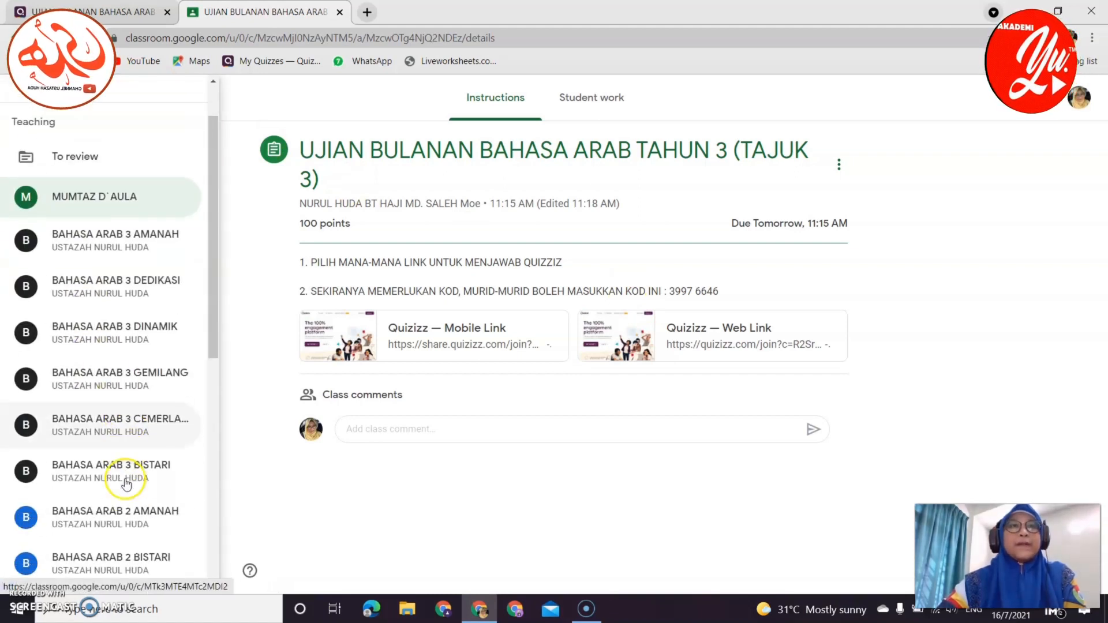
left_click(124, 468)
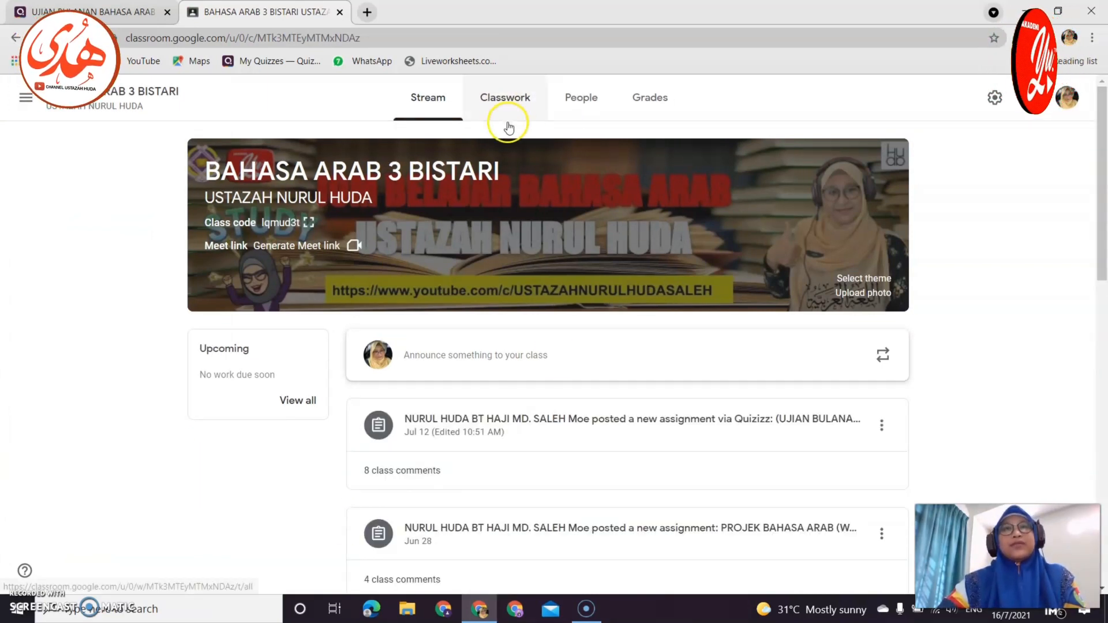
left_click(516, 442)
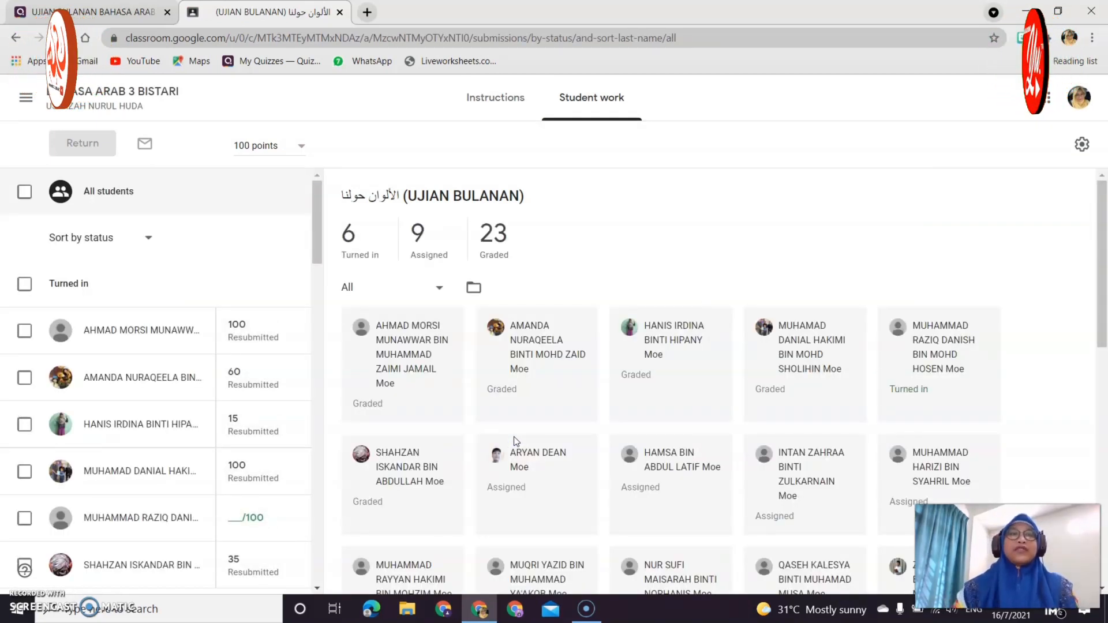
Check the grades of the turned-in students in the Student work list.
left_click(267, 328)
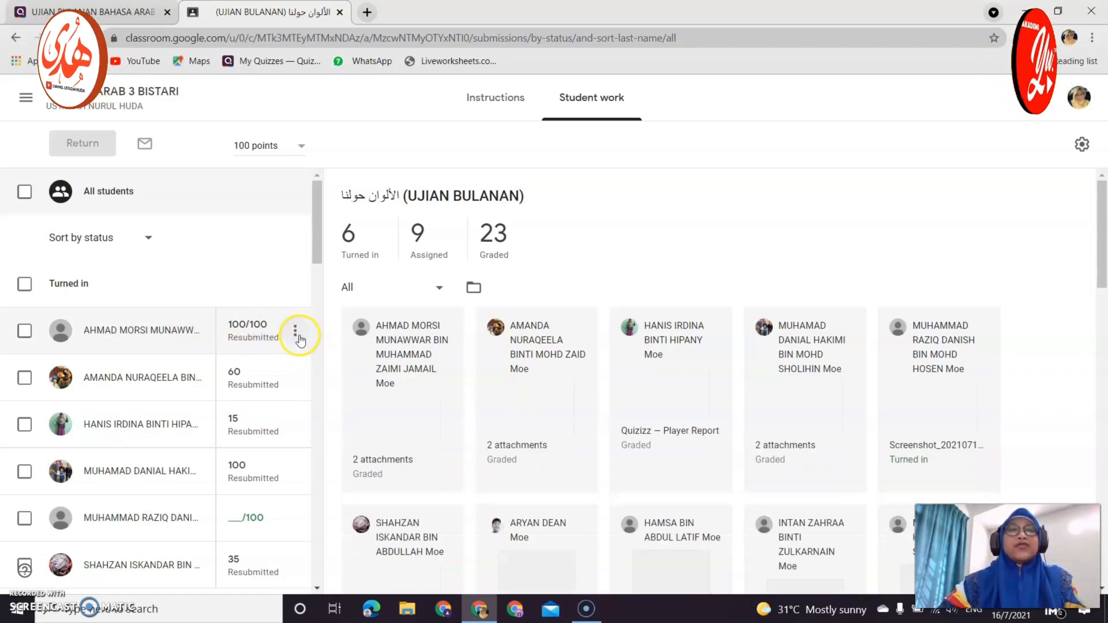
left_click(270, 373)
scroll(258, 374, "down", 3)
scroll(257, 374, "down", 14)
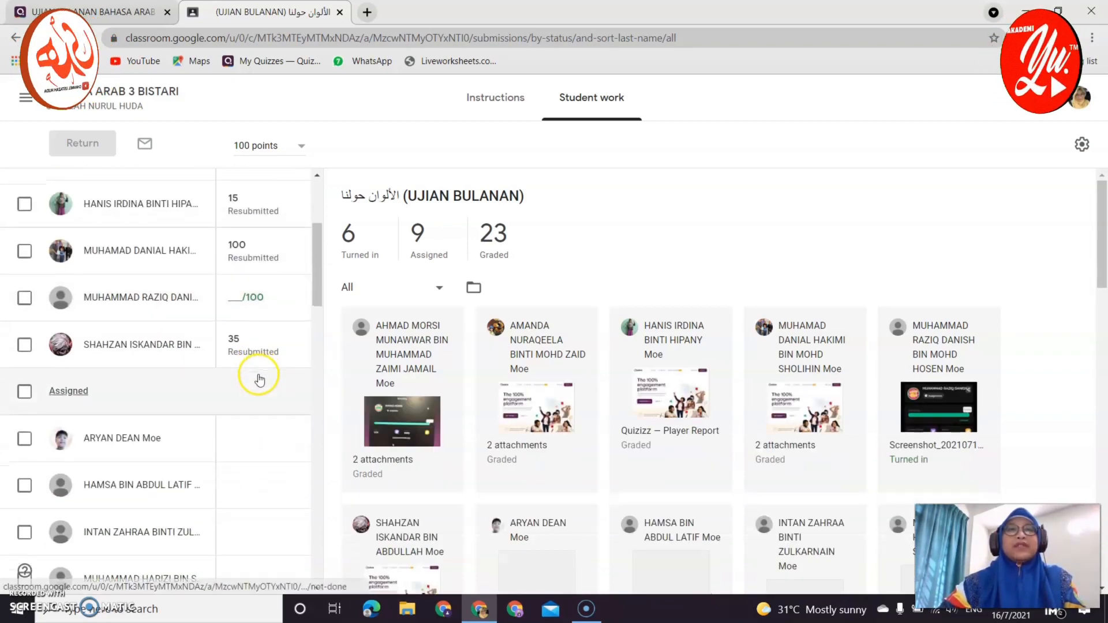
scroll(267, 403, "up", 4)
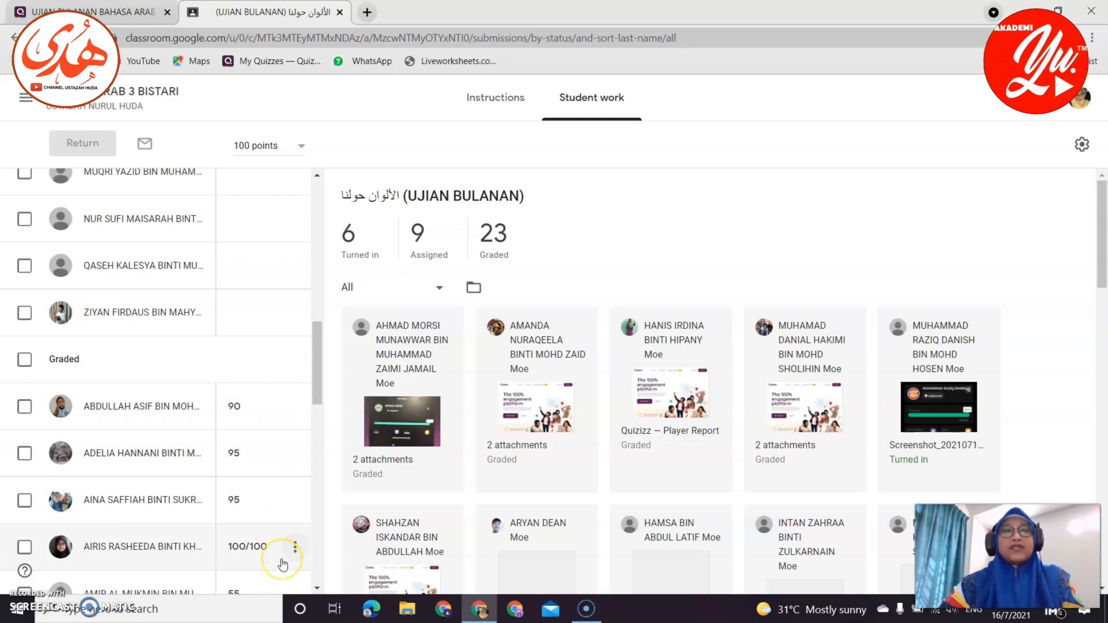
scroll(283, 564, "down", 7)
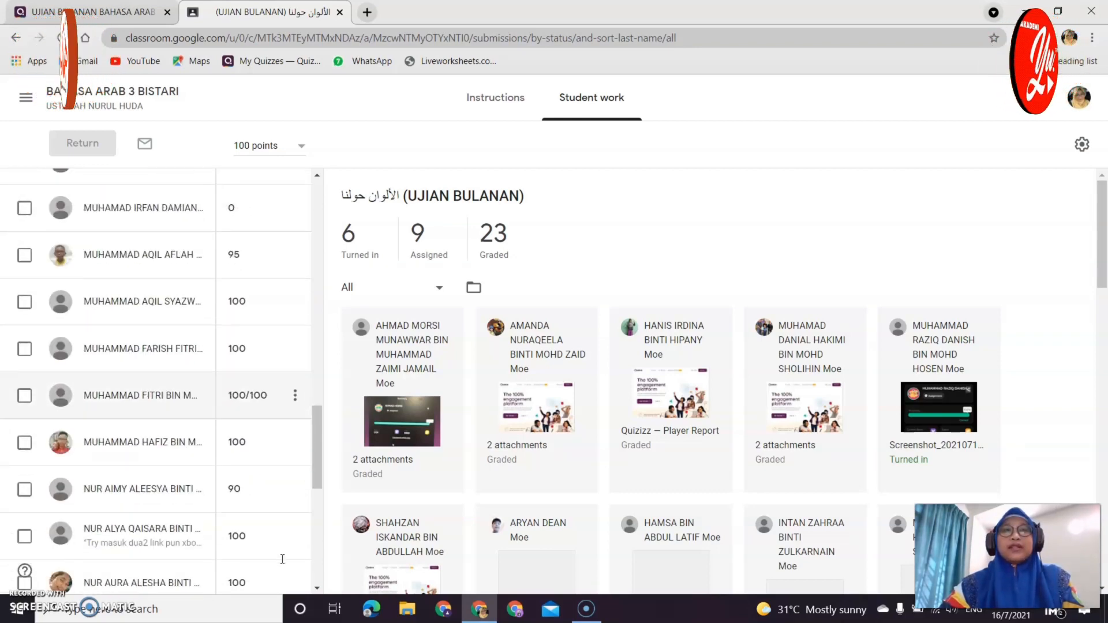
scroll(282, 560, "down", 8)
scroll(282, 564, "up", 2)
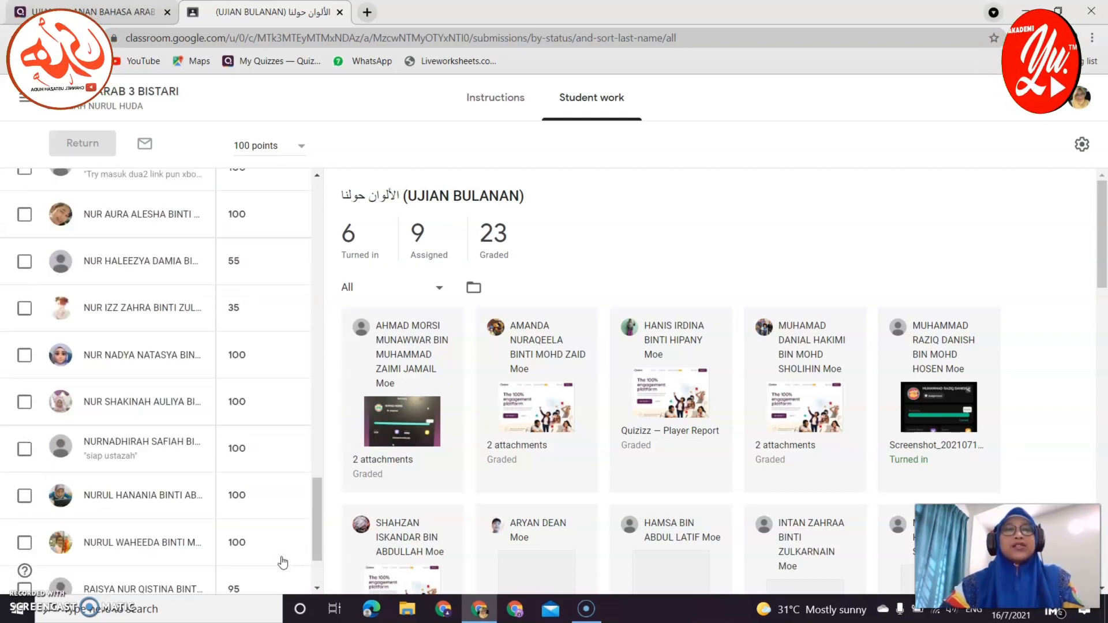
scroll(282, 564, "up", 18)
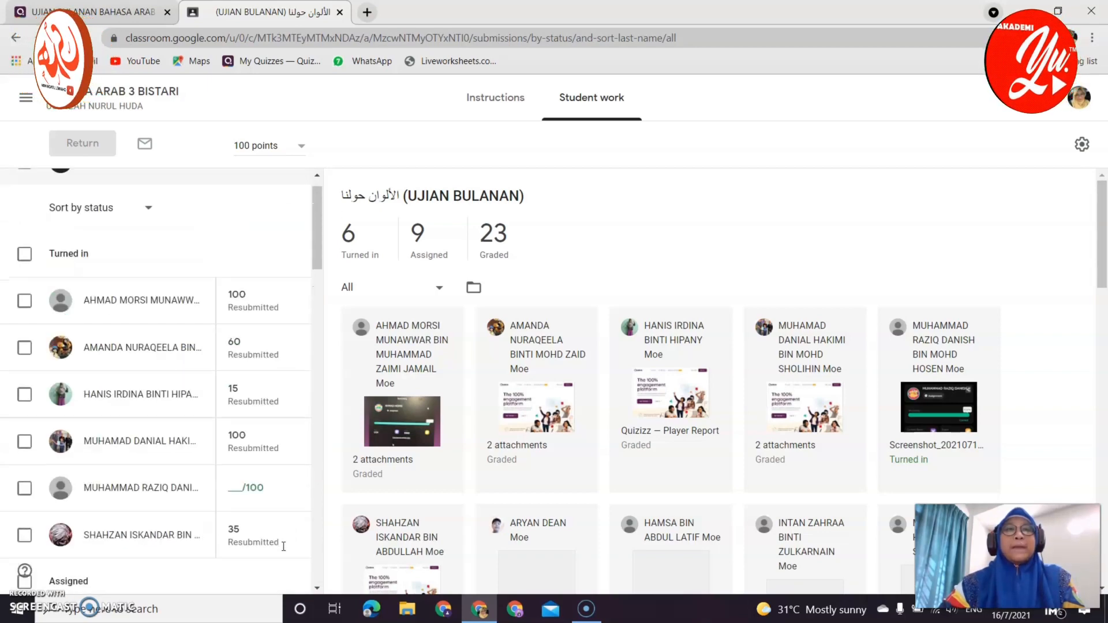
scroll(284, 546, "up", 1)
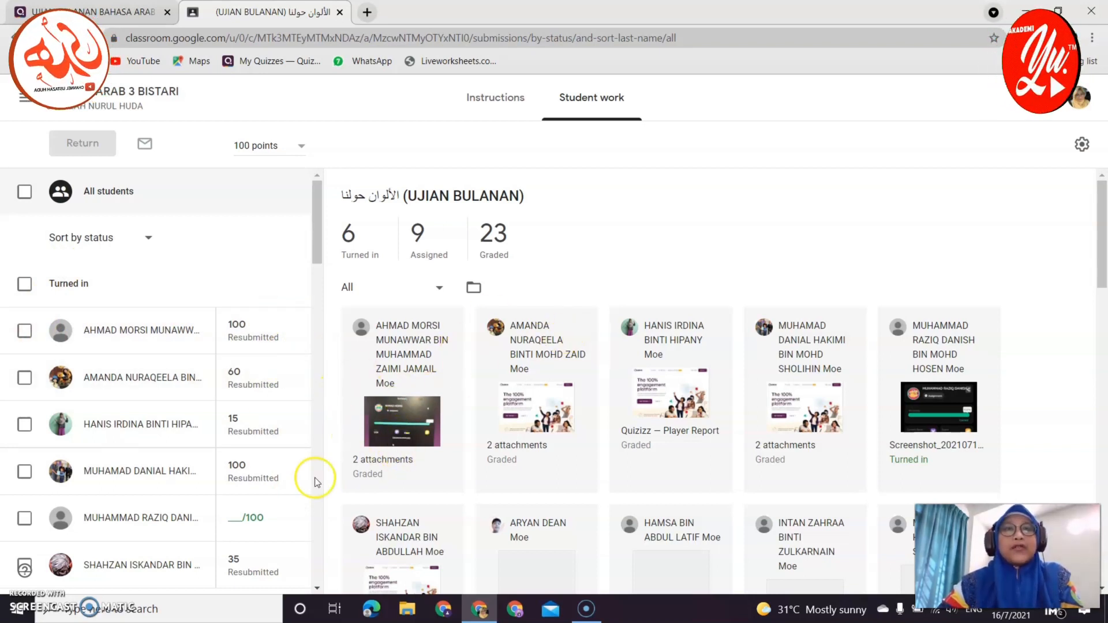
Select the five graded turned-in students and return their work.
left_click(25, 332)
left_click(25, 378)
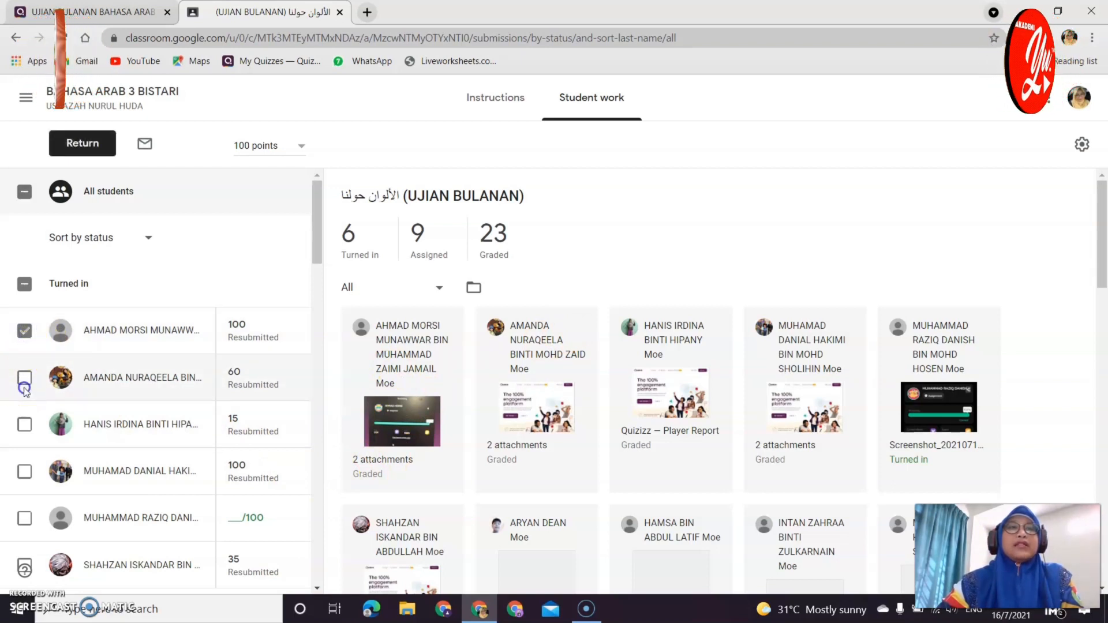
left_click(24, 425)
scroll(26, 427, "down", 1)
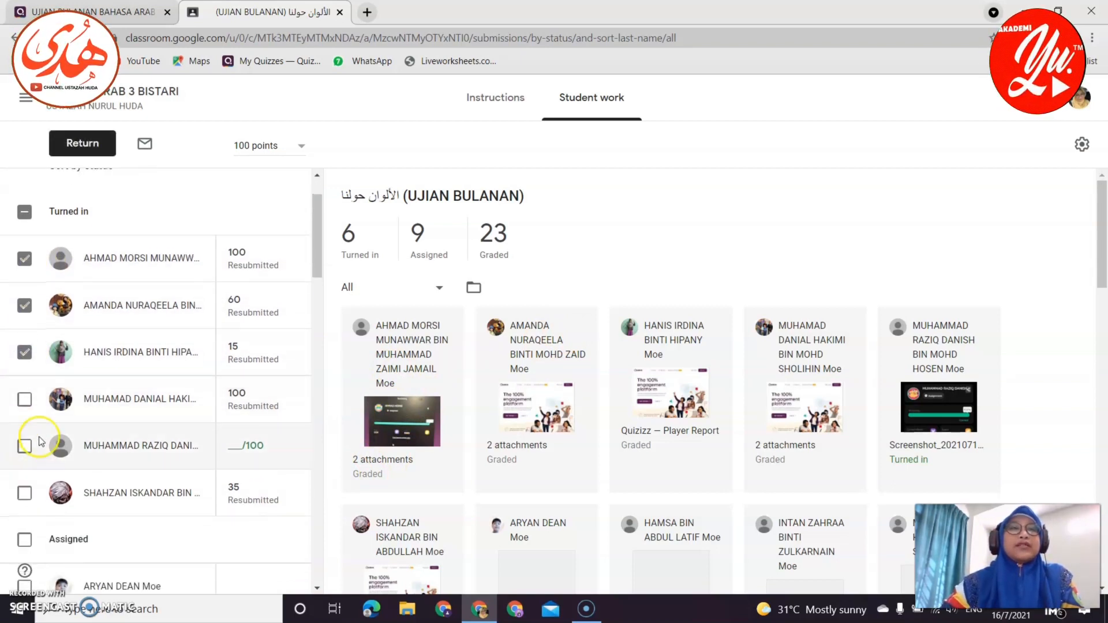
left_click(25, 399)
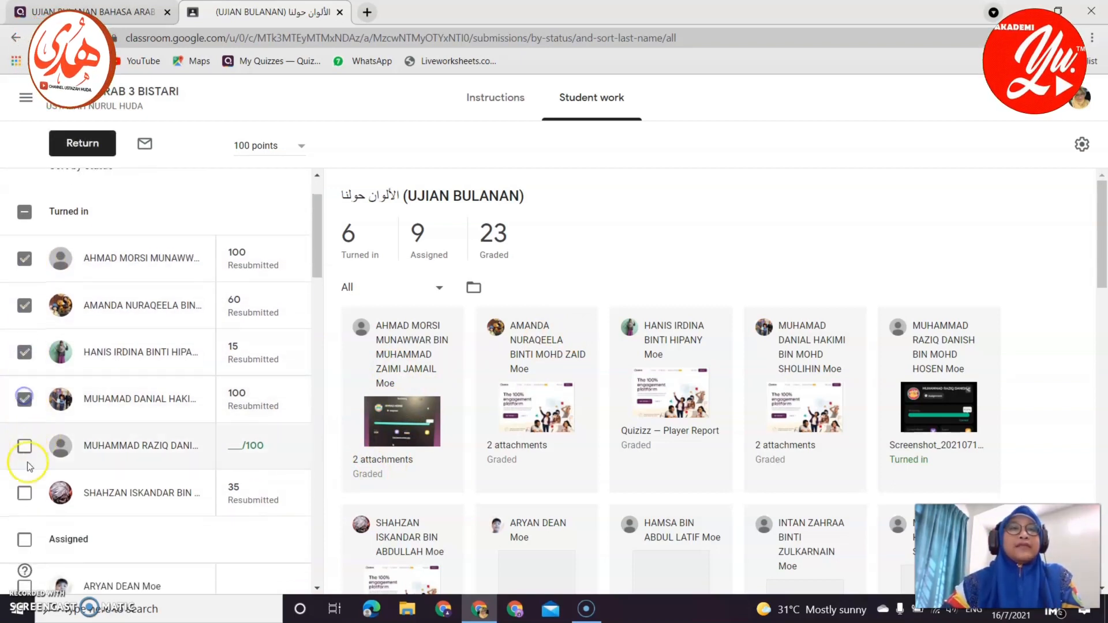
left_click(25, 495)
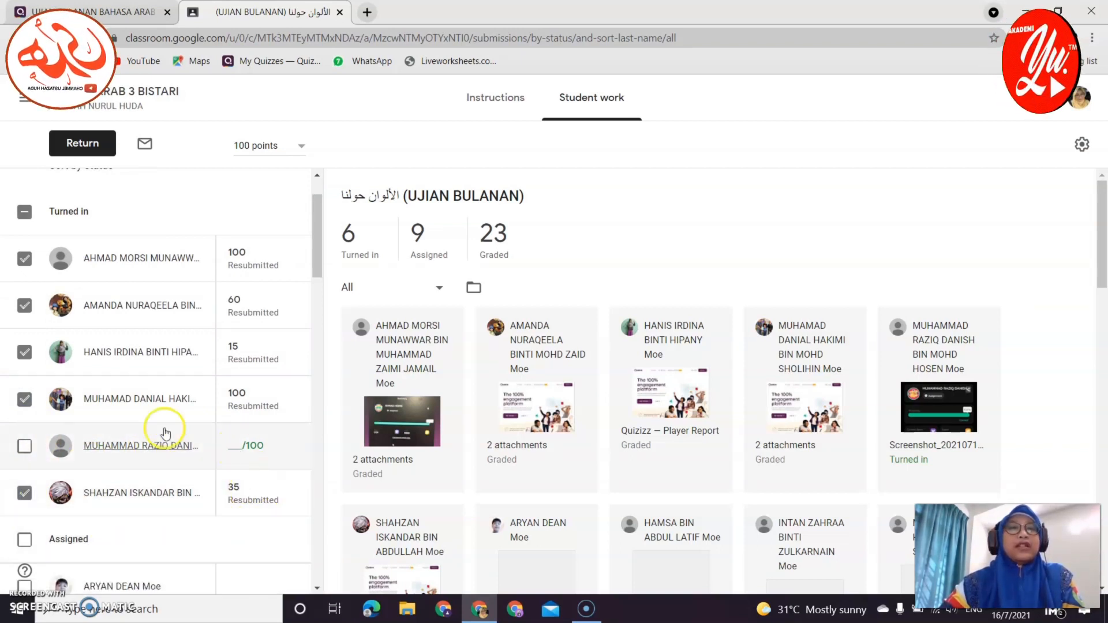
scroll(87, 214, "up", 1)
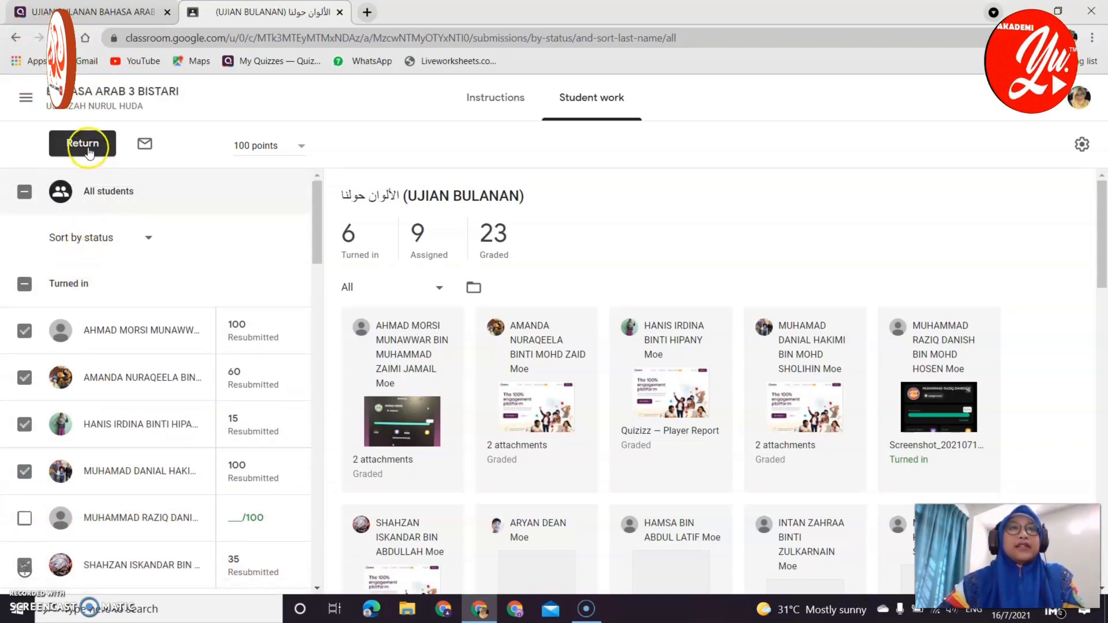
left_click(88, 152)
left_click(697, 486)
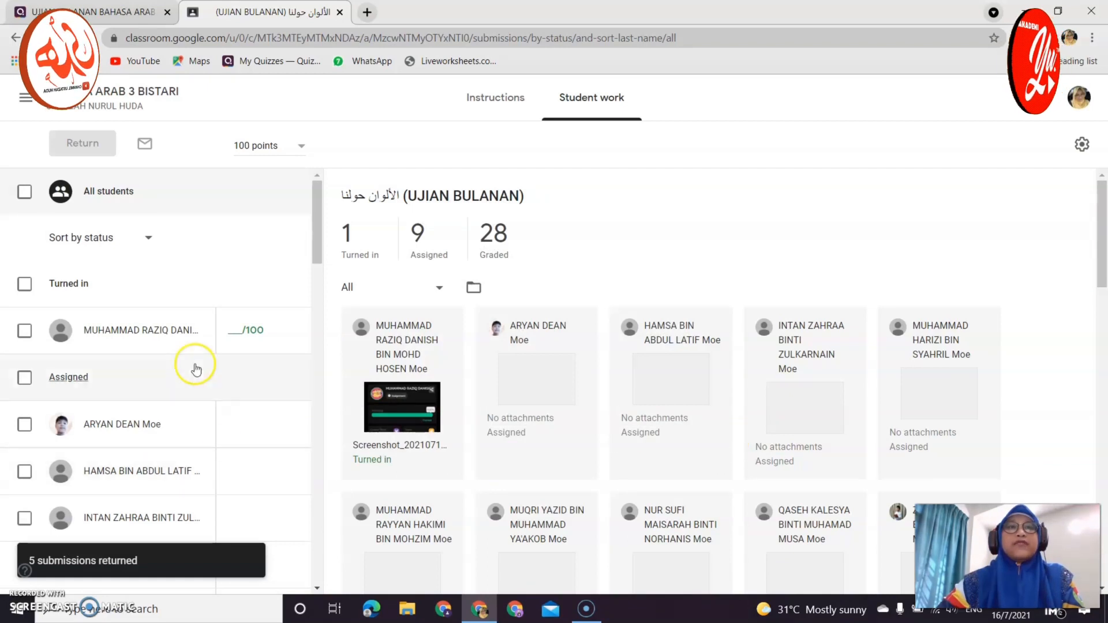
left_click(163, 329)
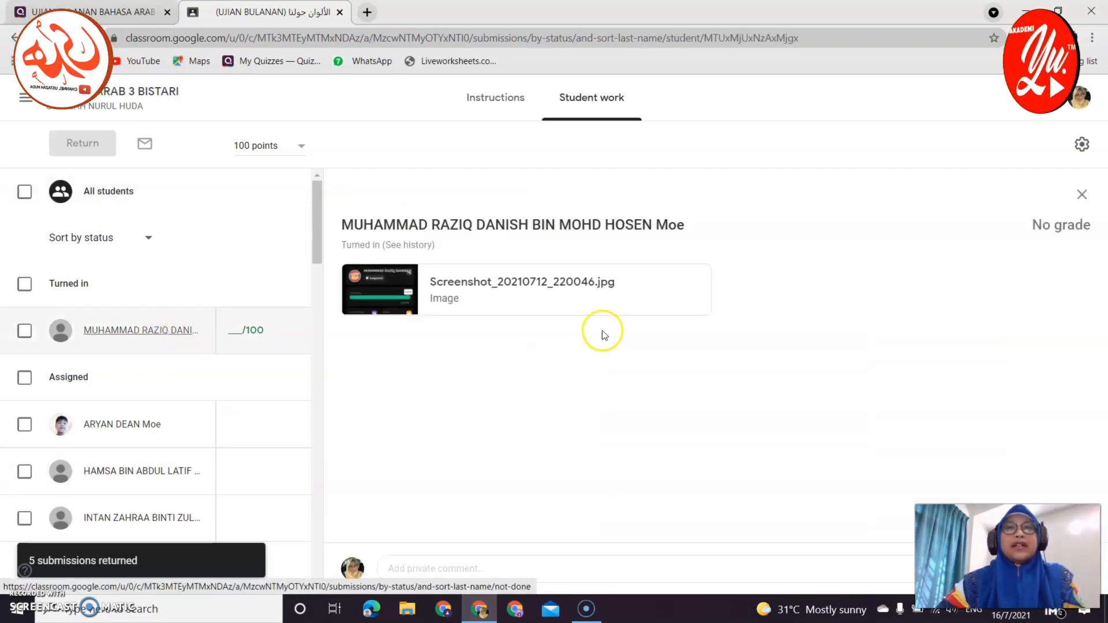
Give the student's screenshot a grade of 100/100, return it, and close the grading tab.
left_click(386, 299)
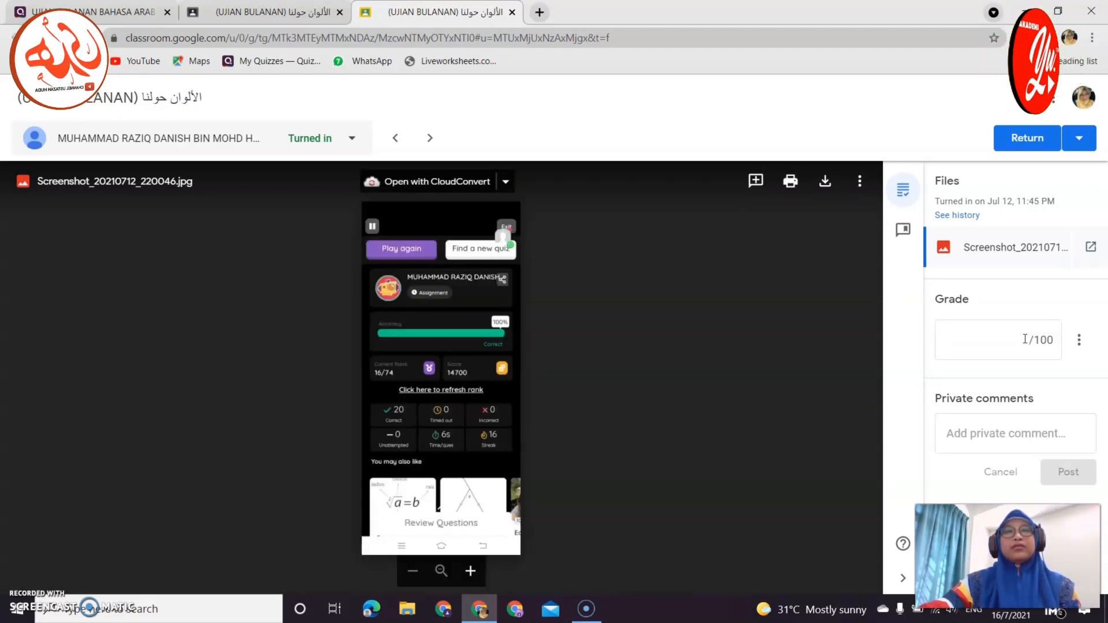
type("100")
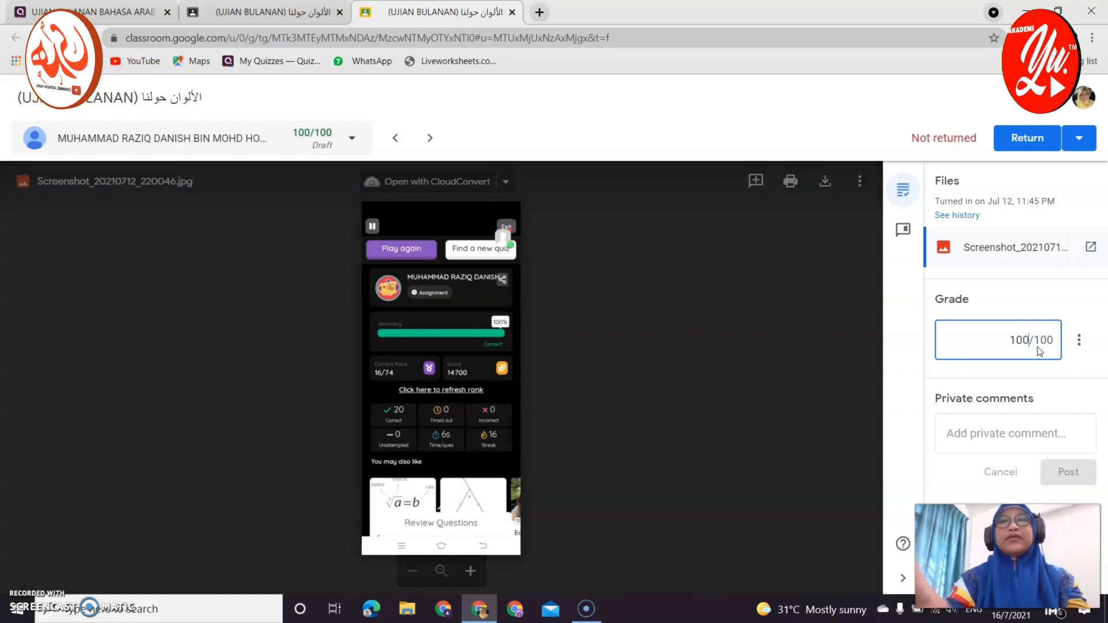
left_click(1071, 309)
left_click(1048, 145)
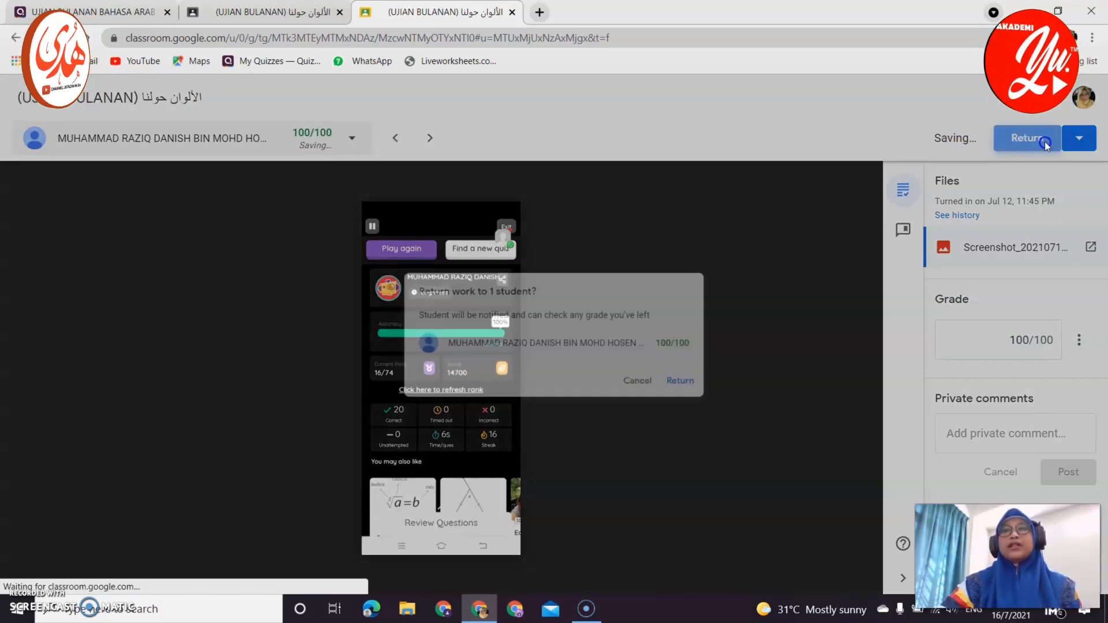
left_click(697, 389)
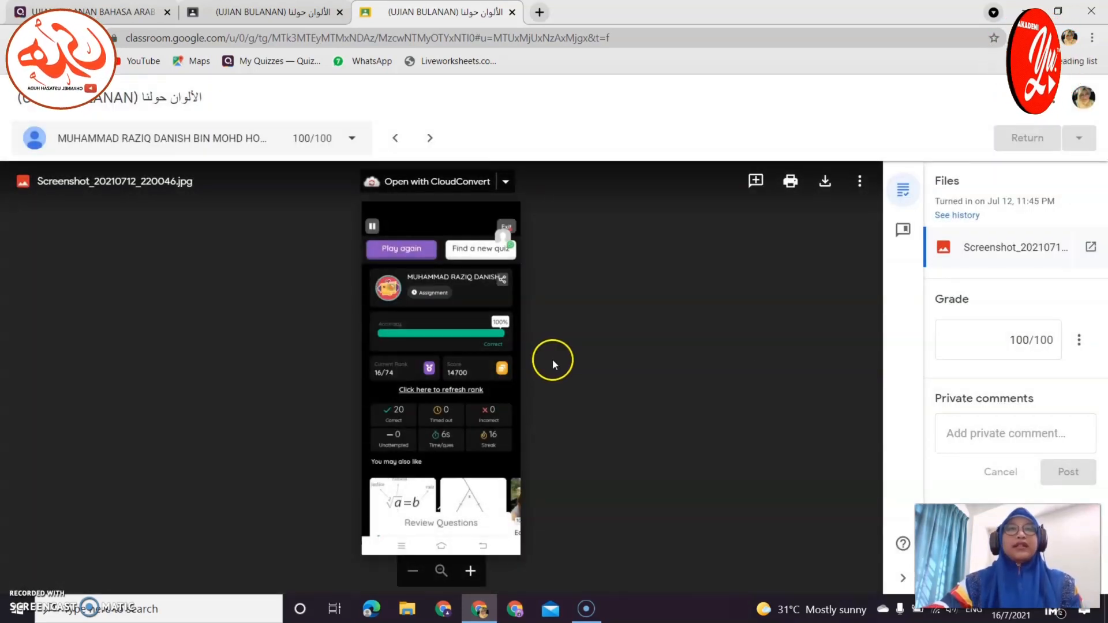
left_click(512, 12)
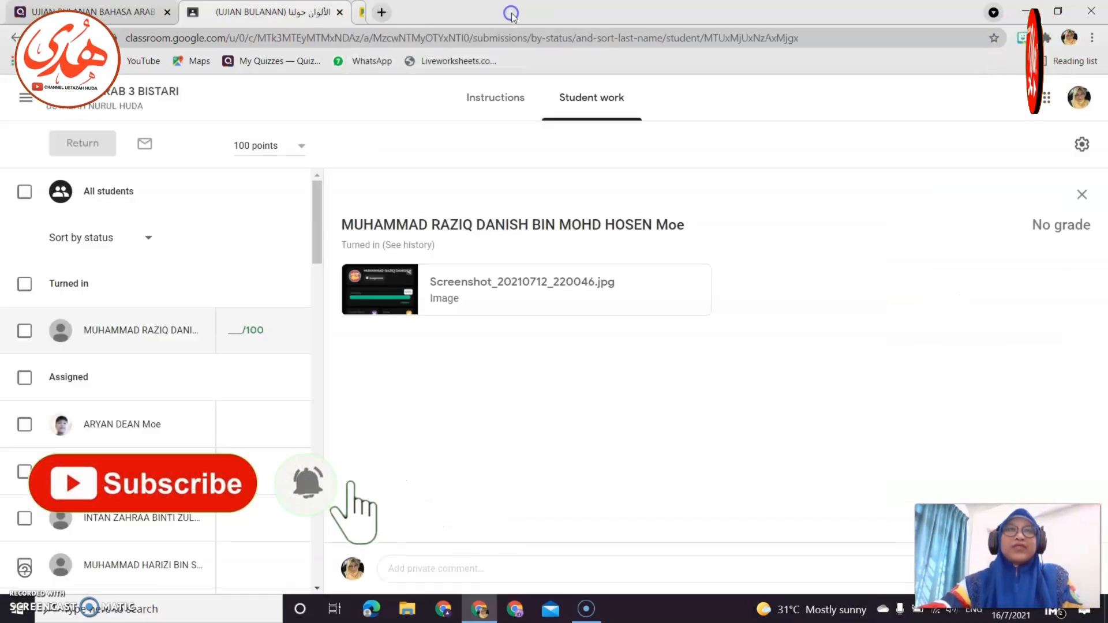
Switch to Quizizz and show My library.
left_click(117, 16)
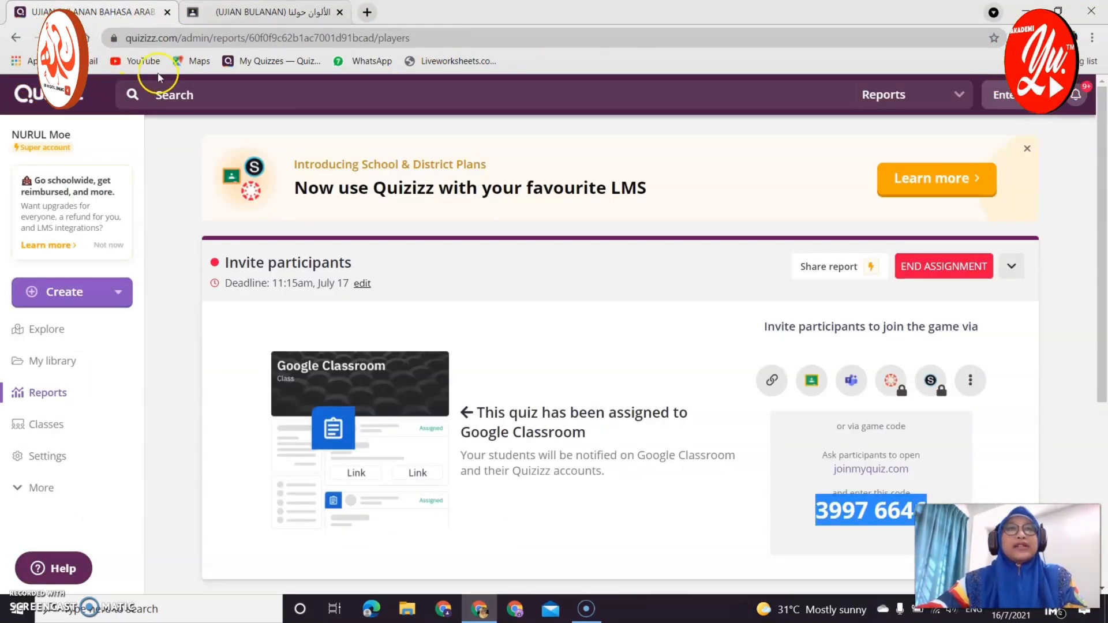
left_click(72, 368)
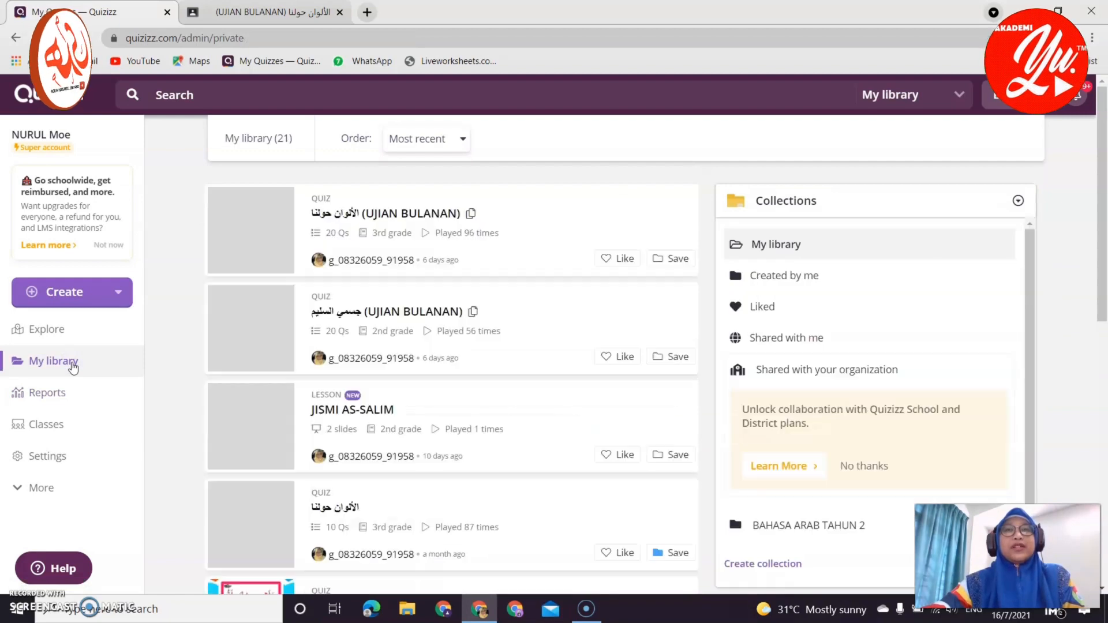
Open the الألوان حولنا (UJIAN BULANAN) quiz and its print worksheet preview.
left_click(534, 228)
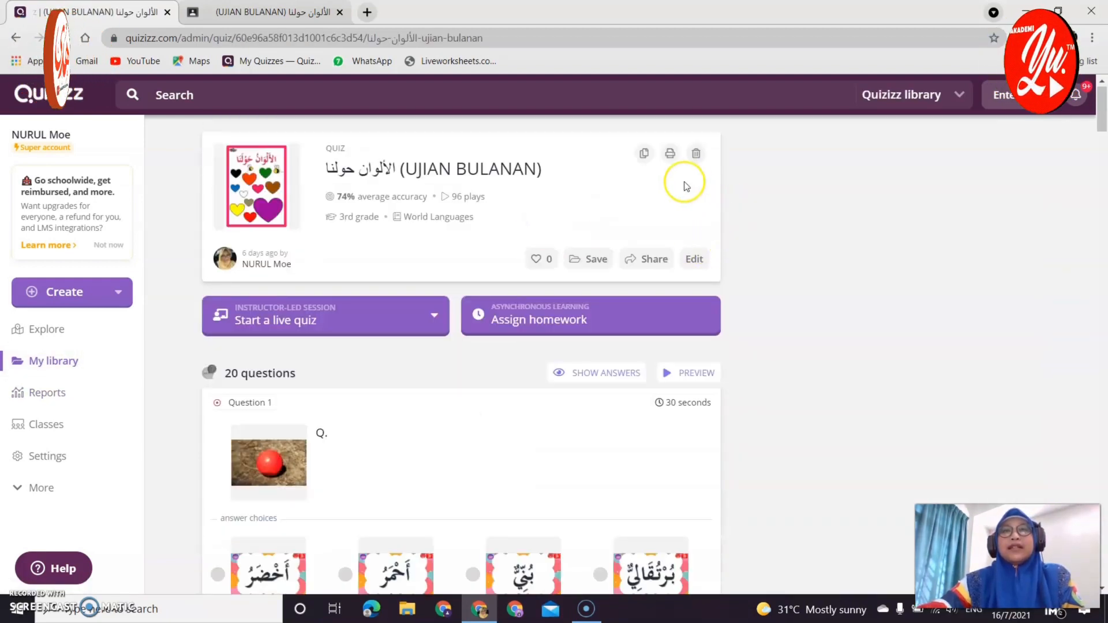
left_click(672, 155)
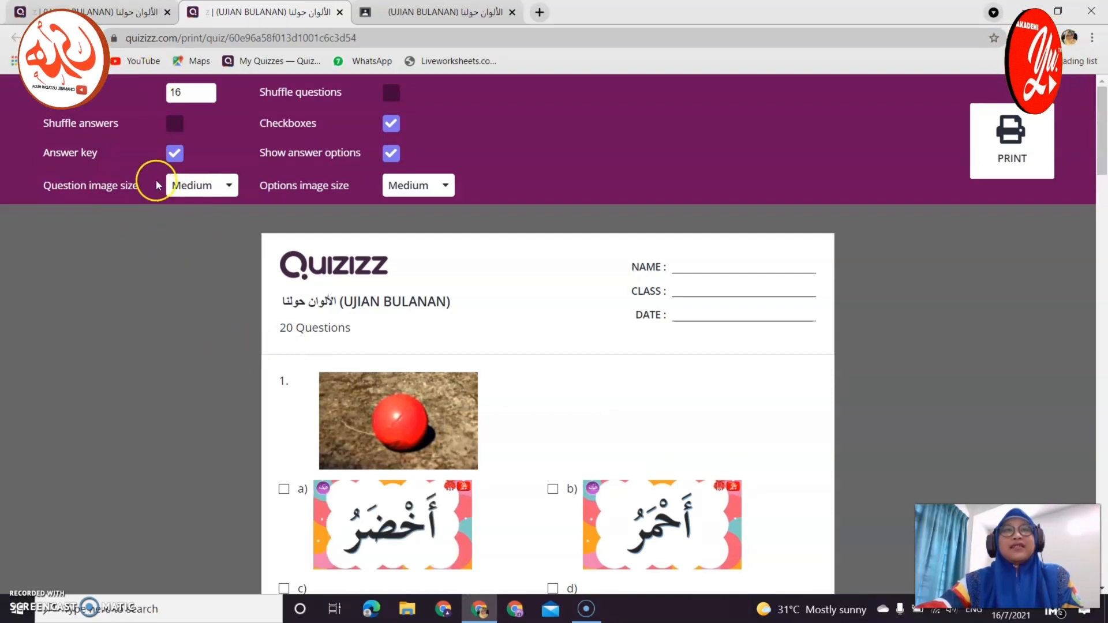
Turn off Answer key on the worksheet preview, then close the print tab.
scroll(559, 431, "down", 15)
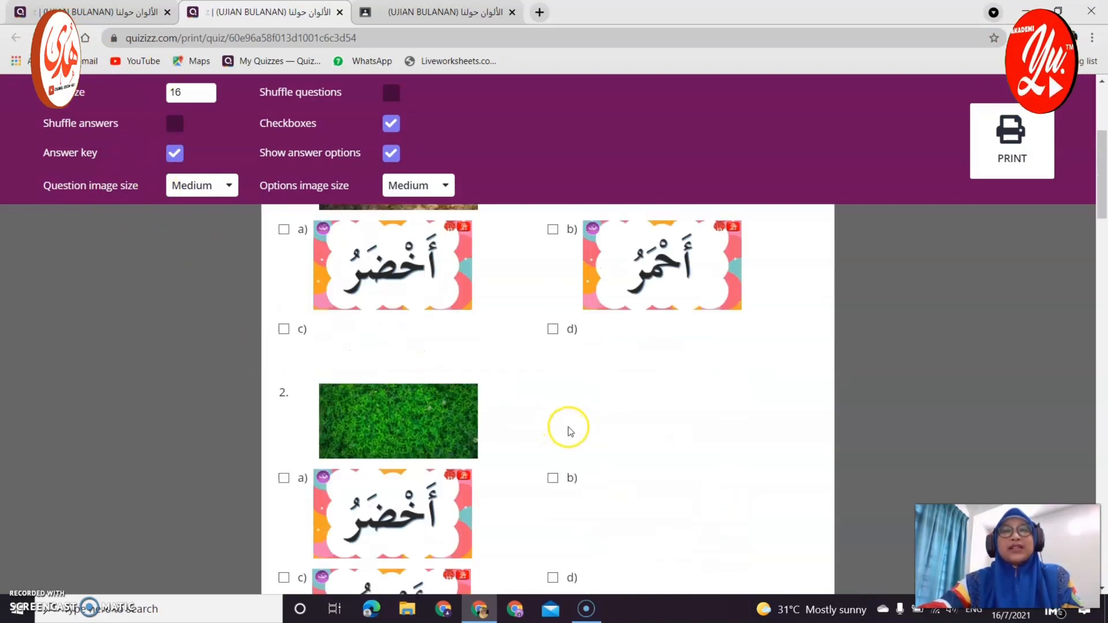
scroll(581, 447, "down", 16)
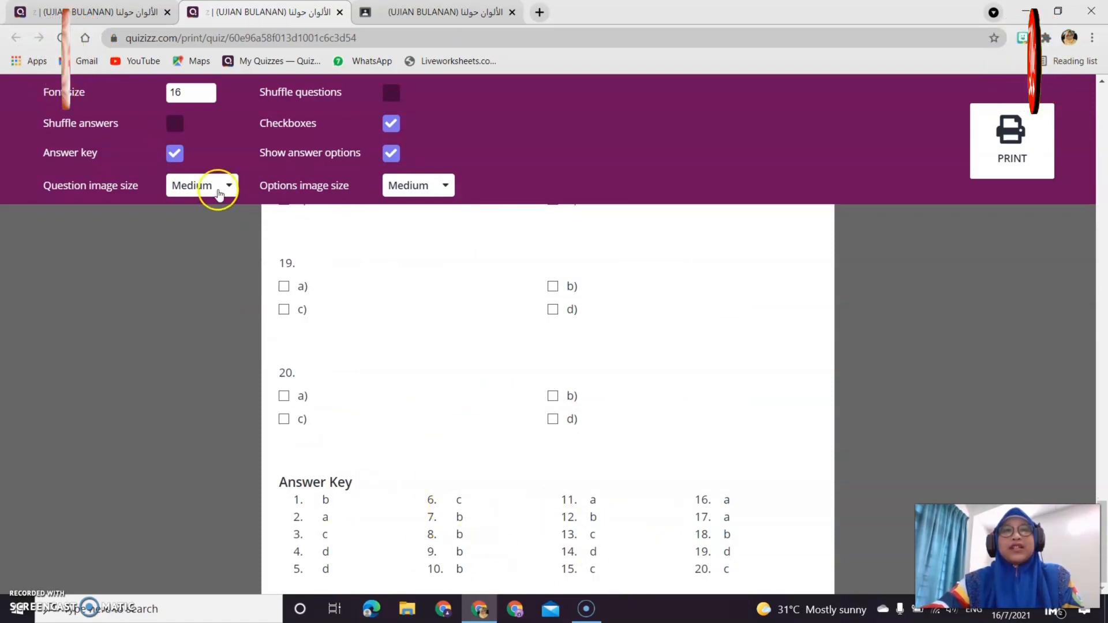
left_click(174, 155)
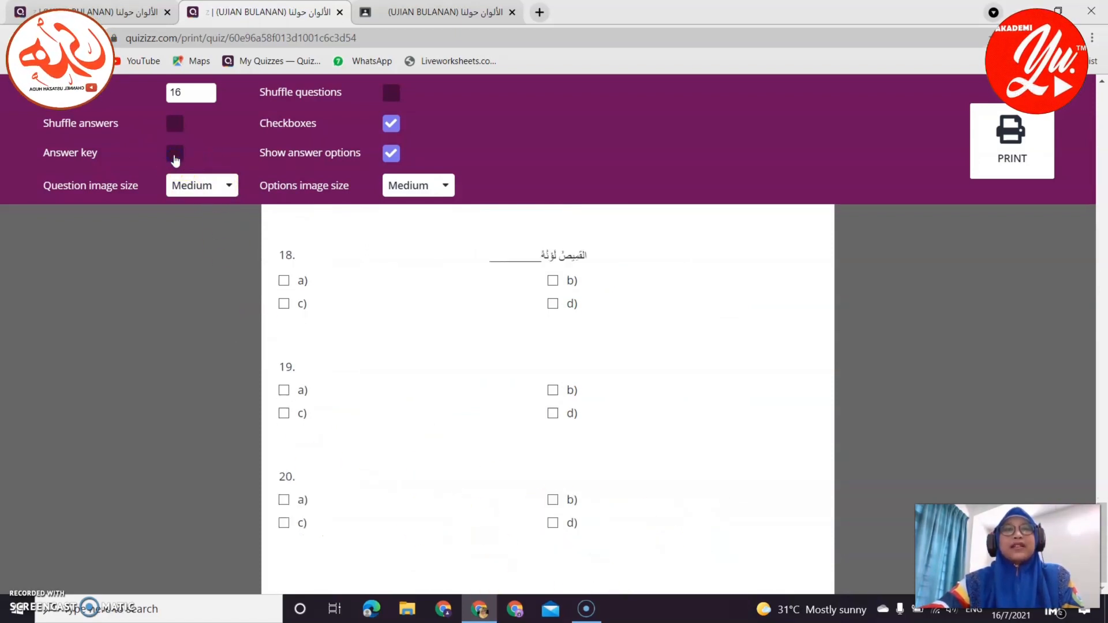
scroll(710, 397, "up", 20)
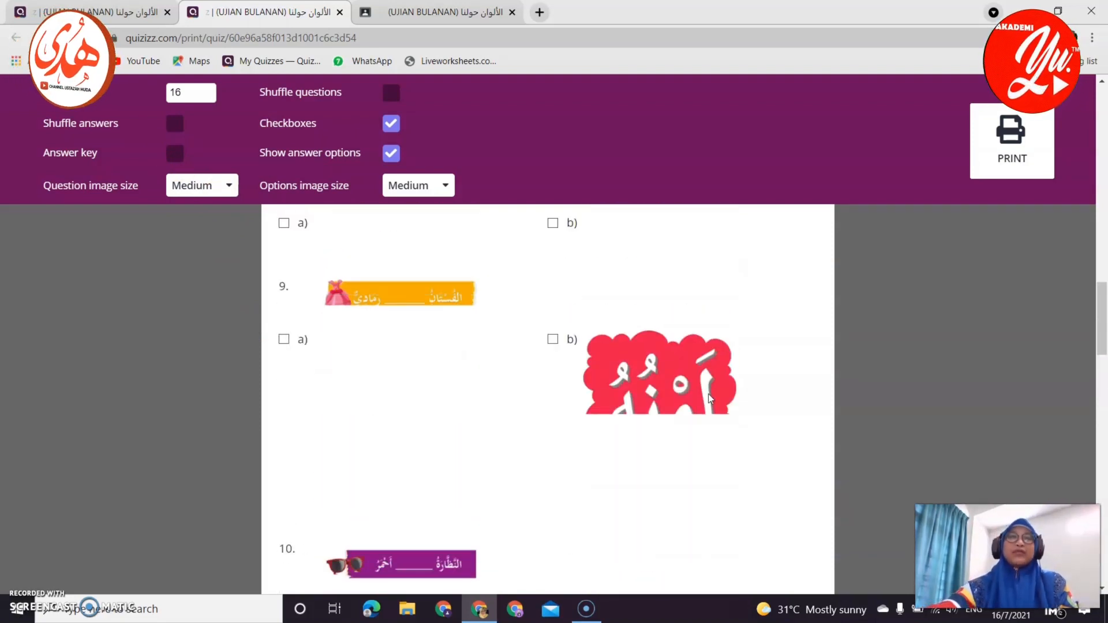
scroll(710, 397, "up", 15)
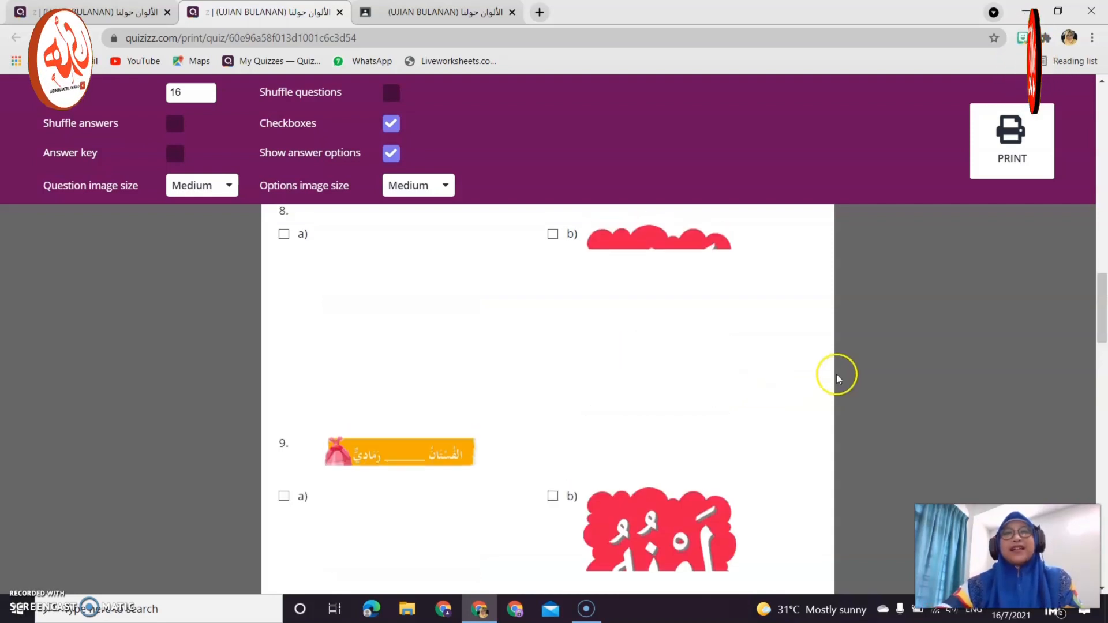
scroll(831, 378, "up", 6)
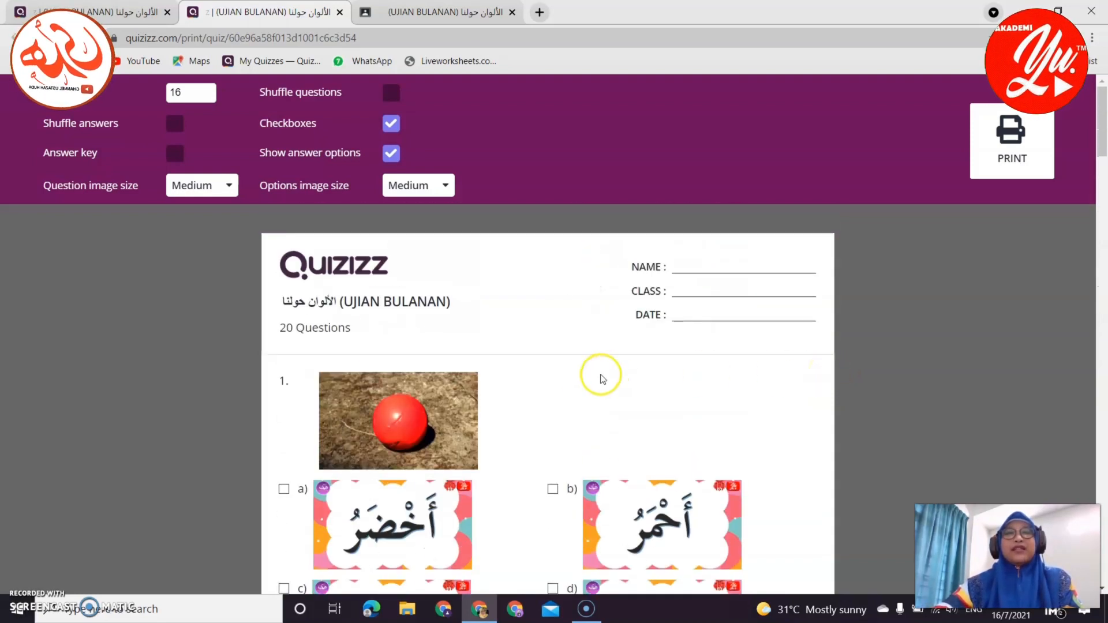
scroll(589, 387, "down", 1)
scroll(585, 391, "up", 1)
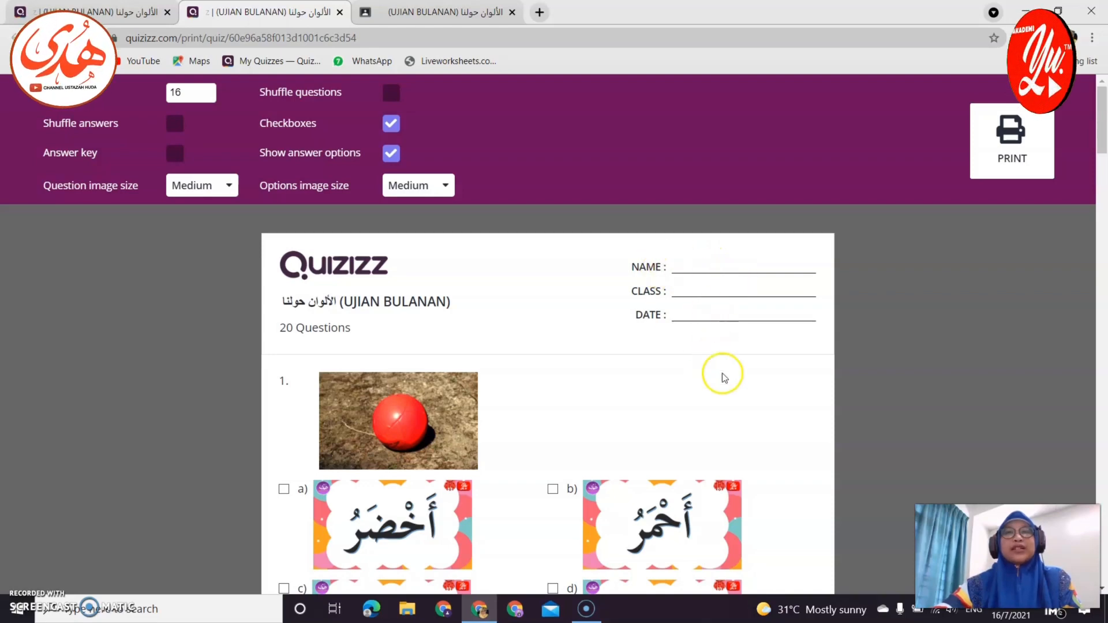
scroll(554, 440, "down", 4)
scroll(577, 444, "up", 4)
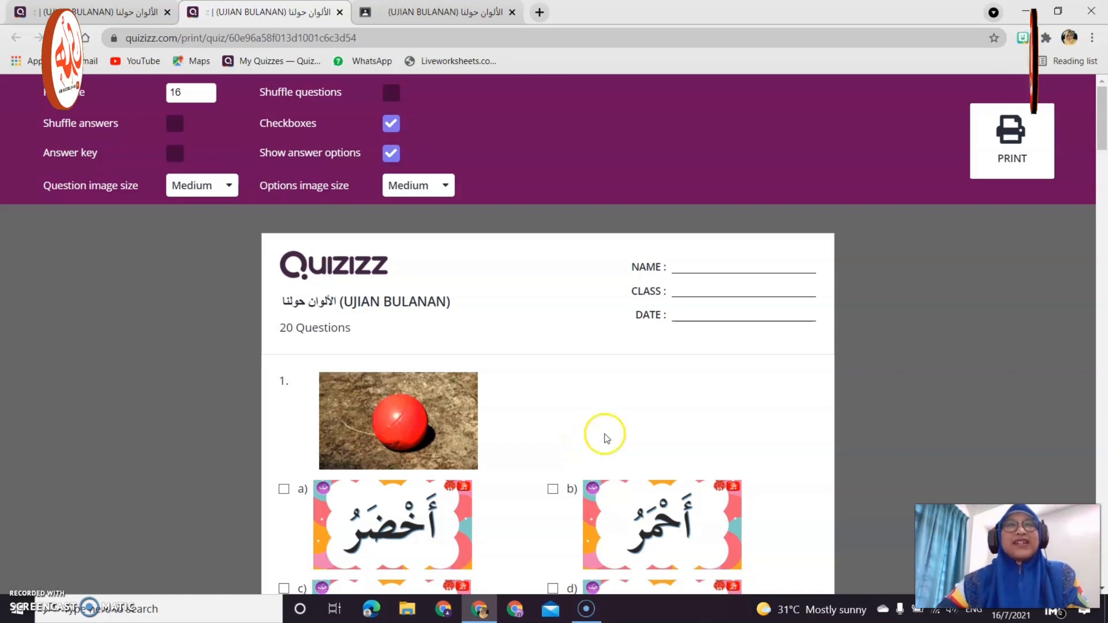
left_click(340, 12)
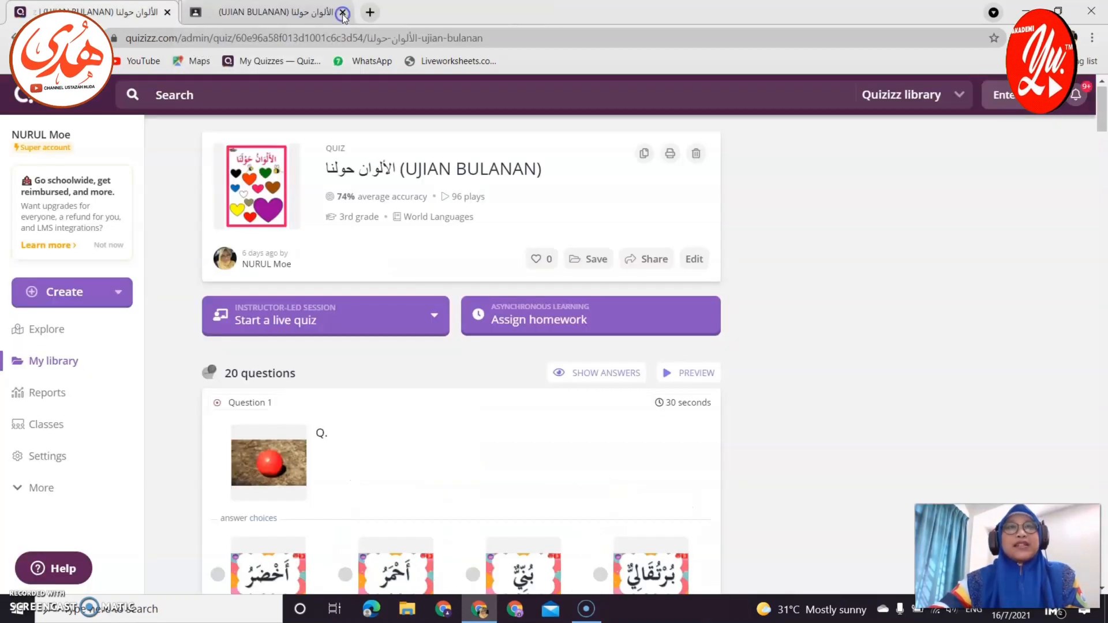
Open the UJIAN BULANAN report from Reports via its BAHASA ARAB 3 BISTARI class.
left_click(60, 395)
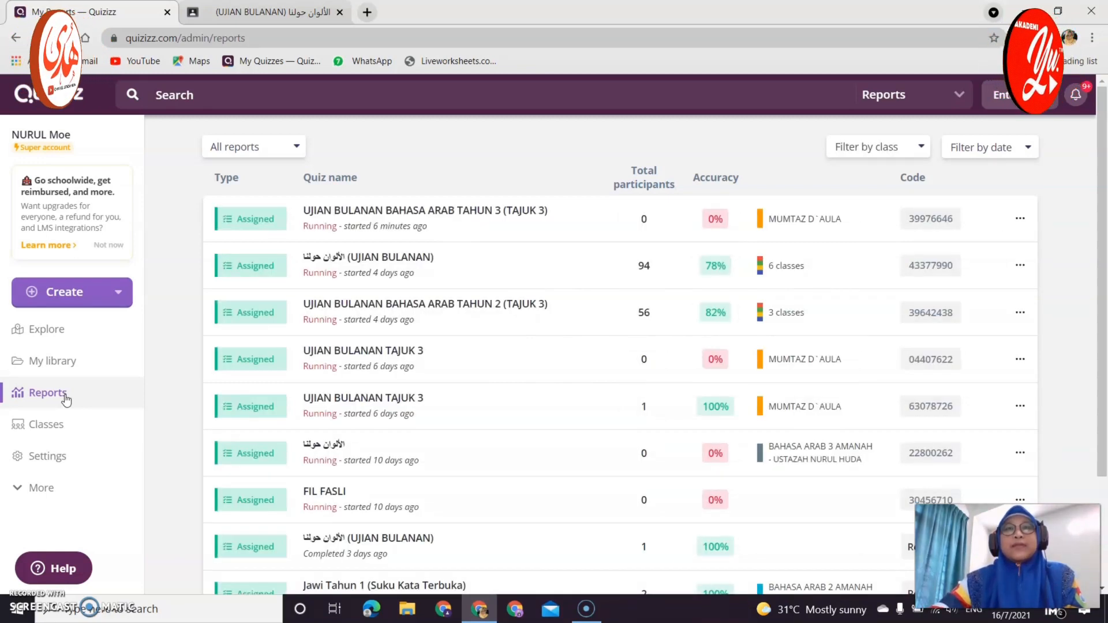
left_click(843, 279)
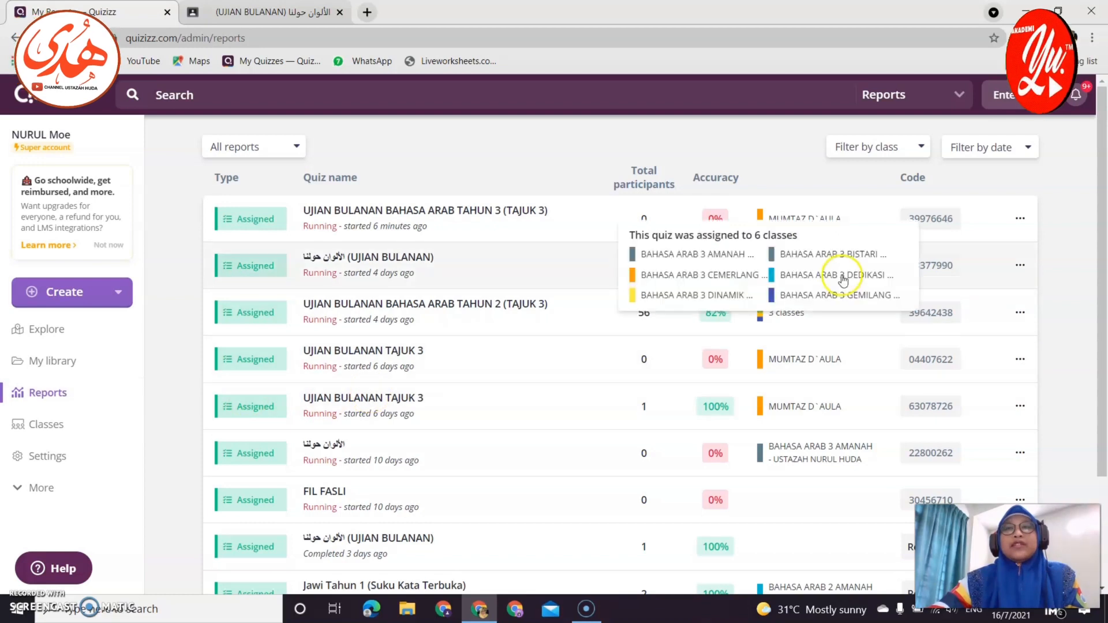
left_click(808, 255)
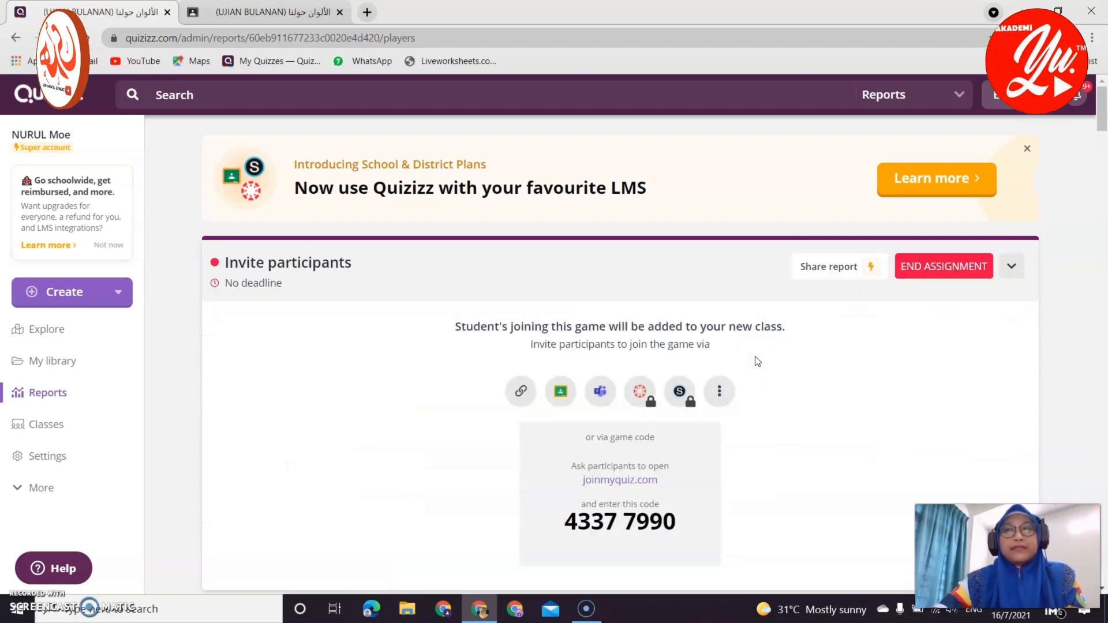
Filter the report's participants to the BAHASA ARAB 3 BISTARI class.
scroll(805, 431, "down", 4)
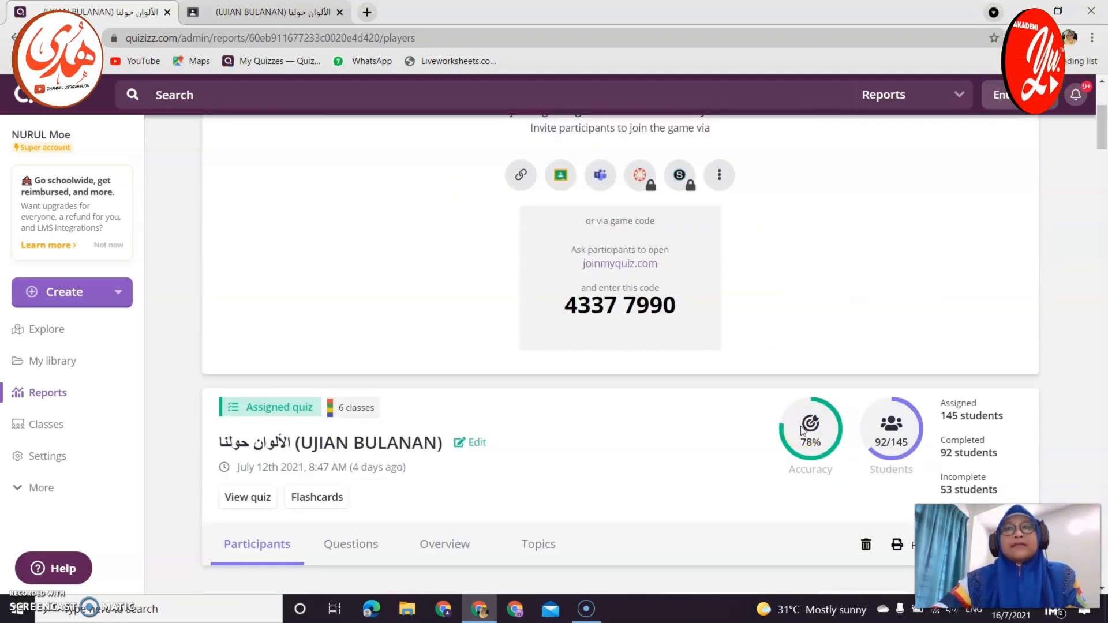
scroll(800, 432, "down", 8)
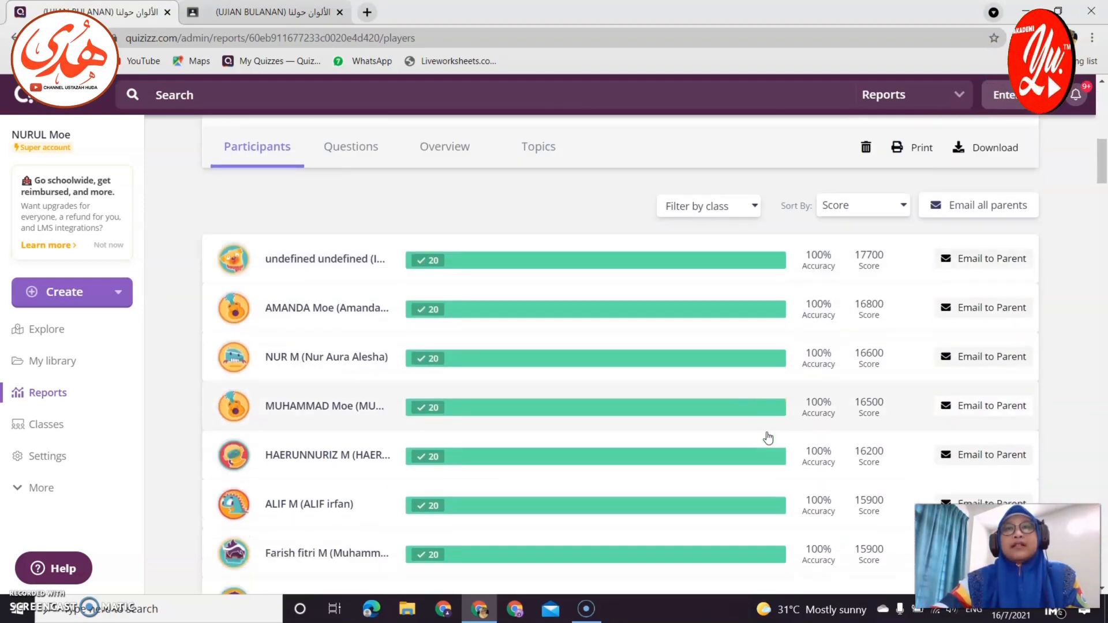
scroll(768, 438, "down", 7)
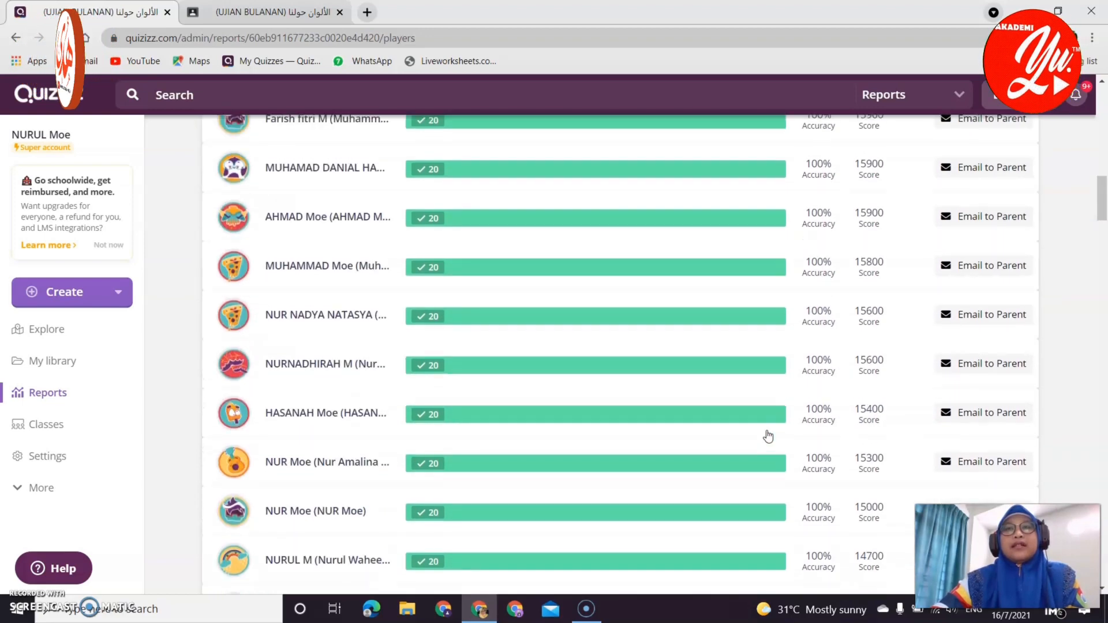
scroll(768, 427, "up", 9)
left_click(751, 243)
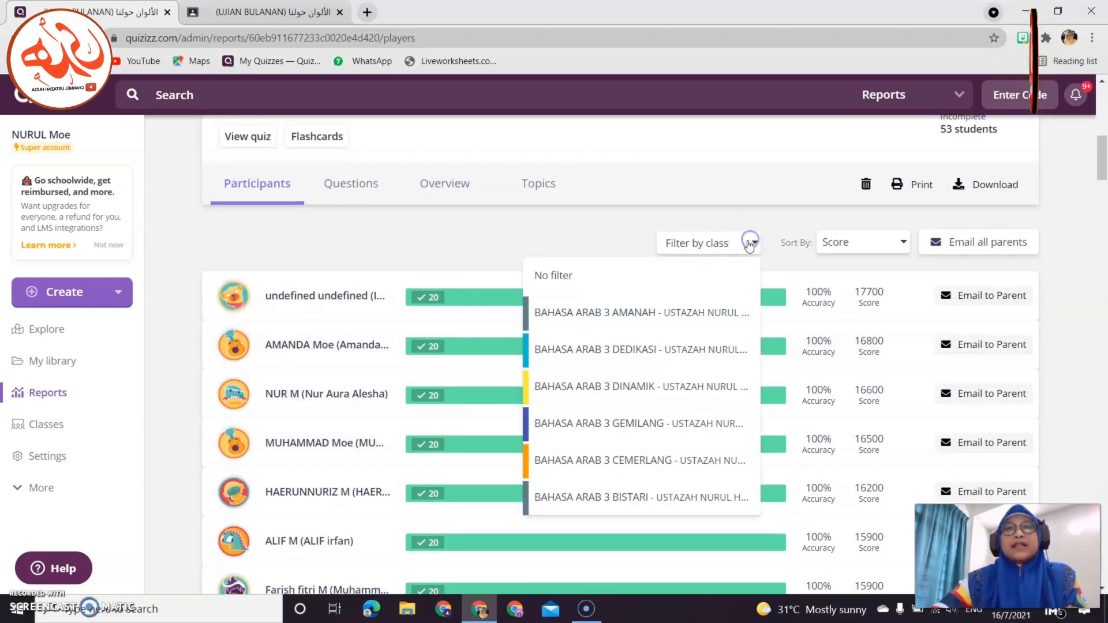
left_click(645, 497)
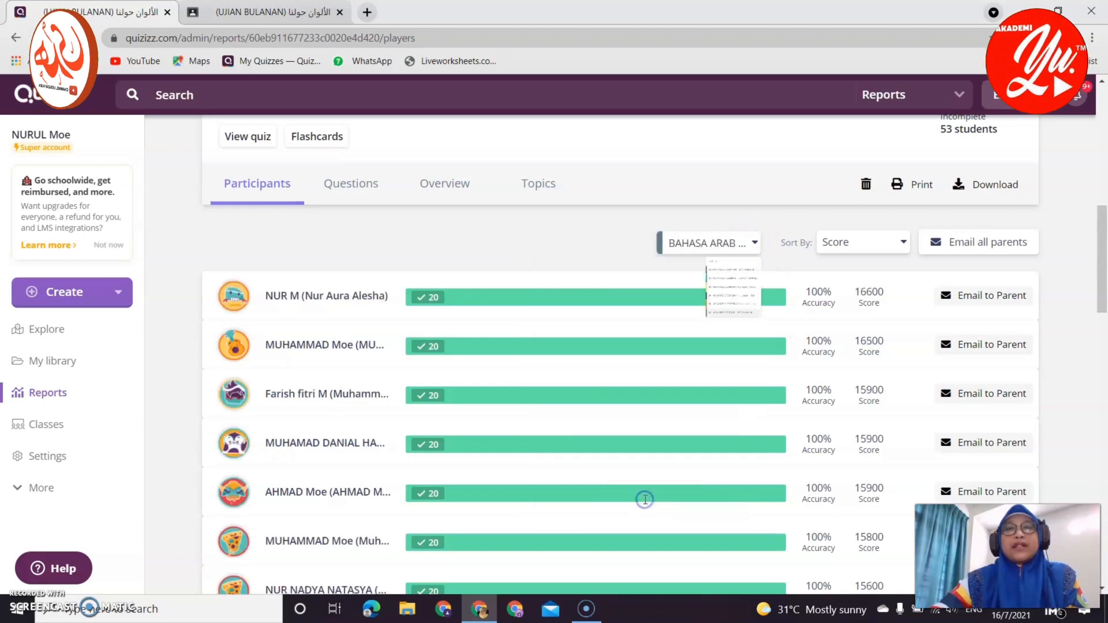
Review the filtered participant rankings and bring up the report's Print options.
scroll(855, 381, "down", 2)
scroll(858, 384, "down", 18)
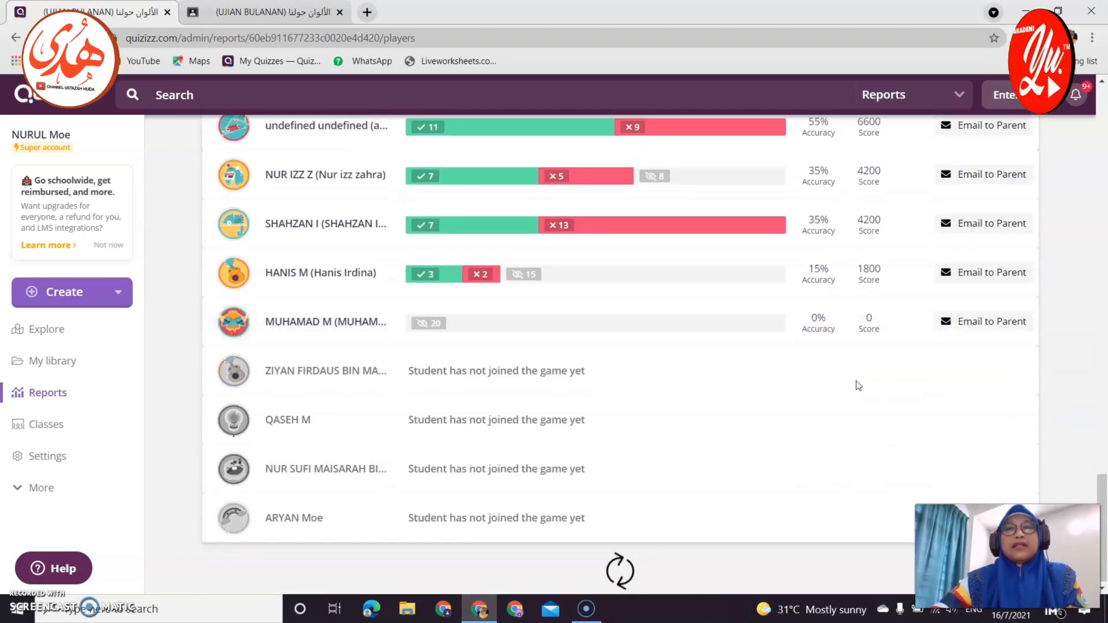
scroll(768, 434, "up", 20)
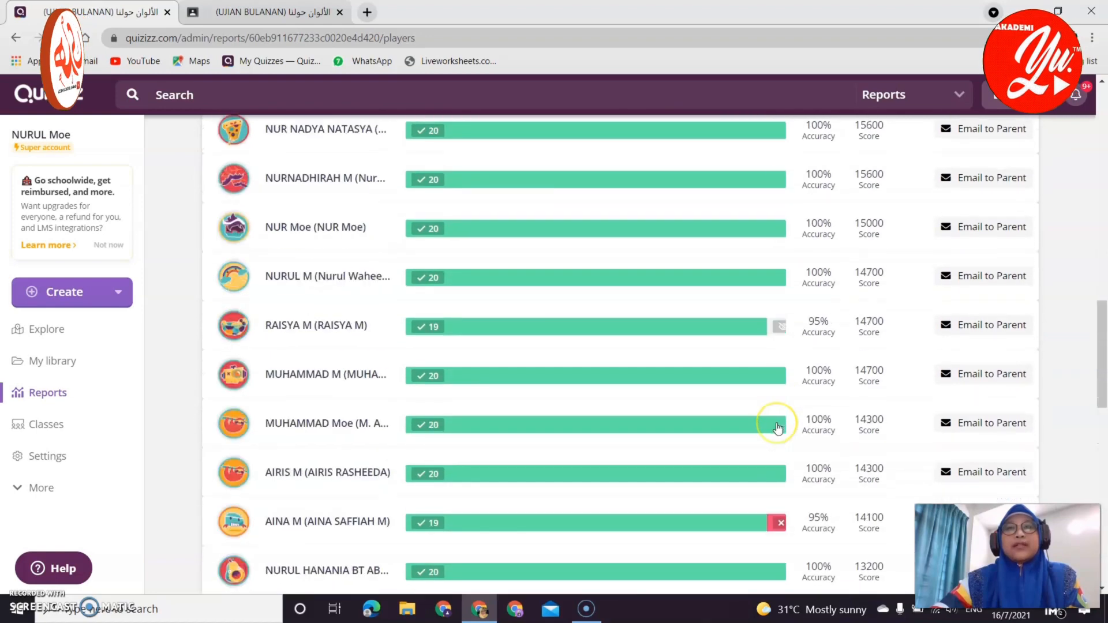
scroll(800, 427, "up", 10)
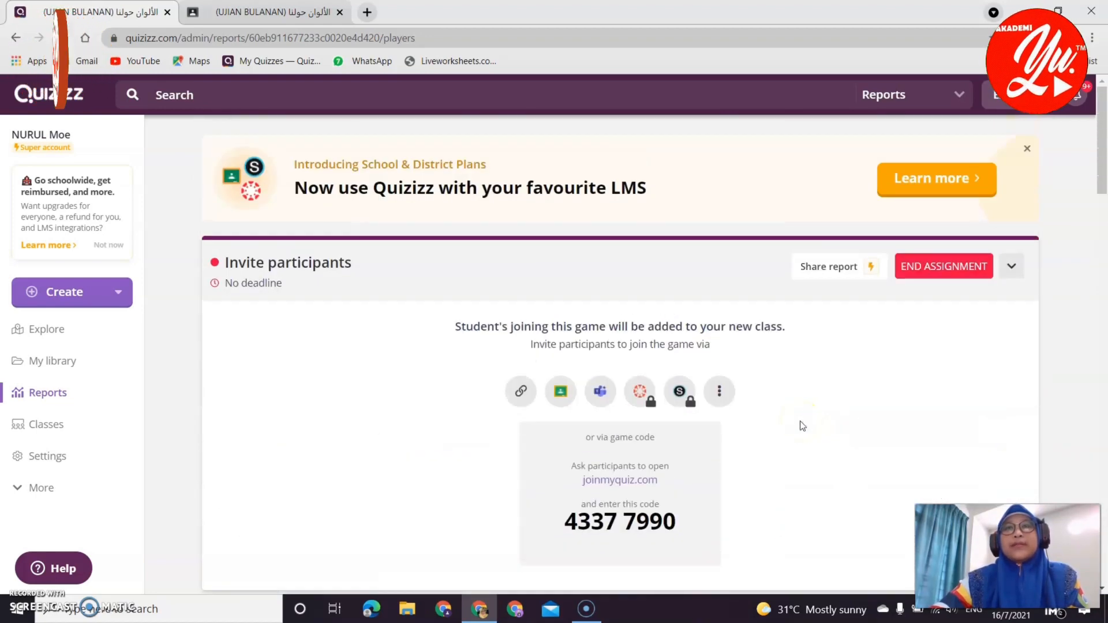
scroll(802, 426, "down", 8)
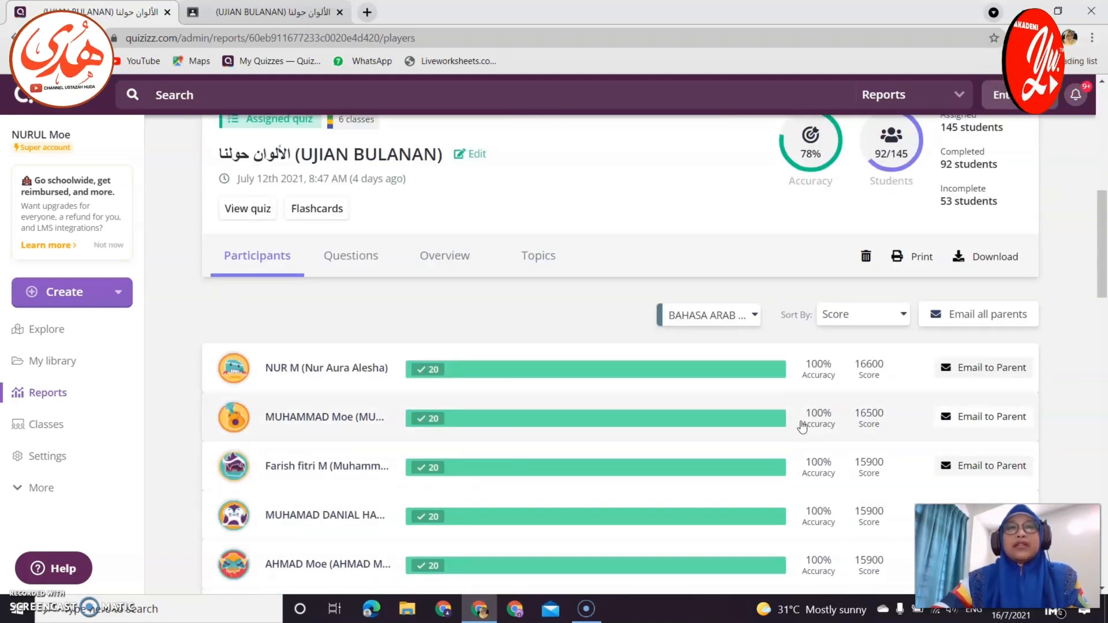
scroll(803, 426, "up", 2)
scroll(803, 426, "up", 2)
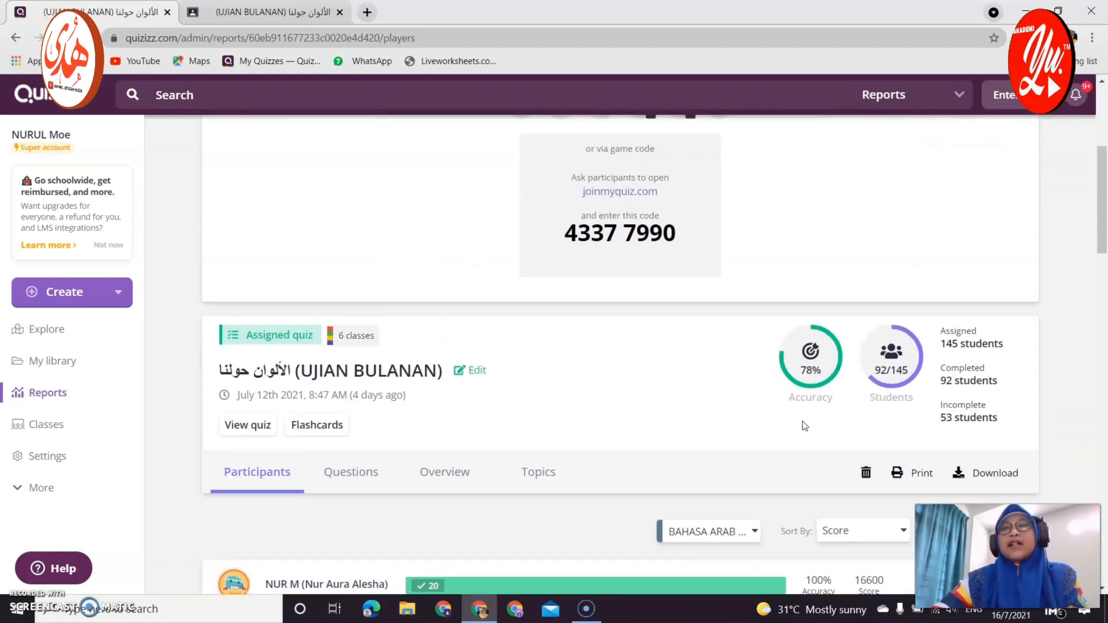
left_click(915, 476)
scroll(791, 470, "down", 3)
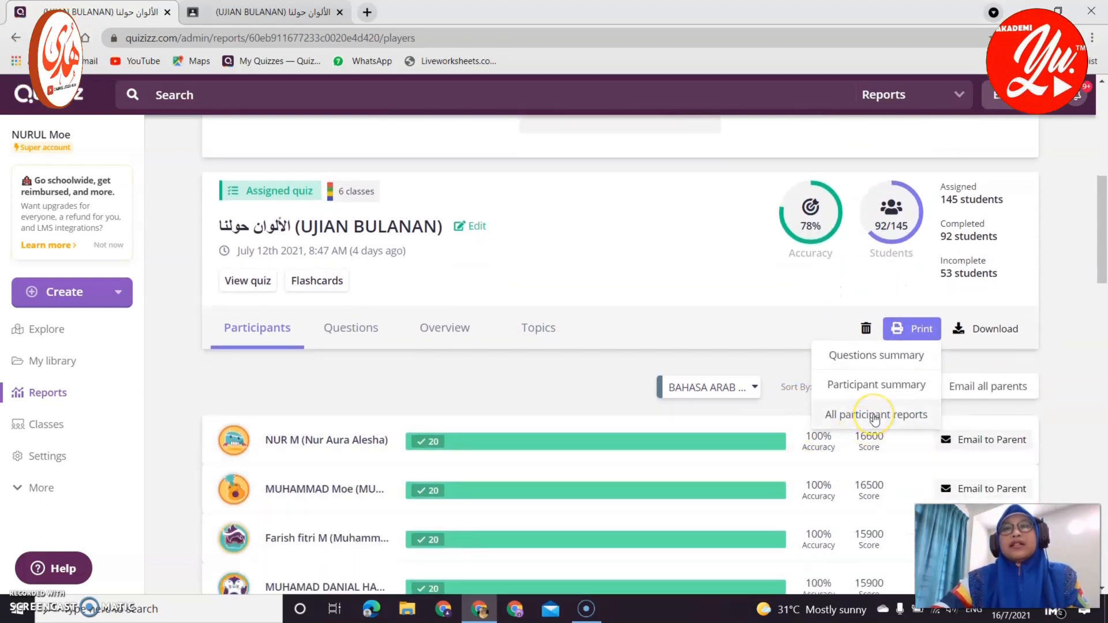
Open the printable All participant reports view, cancelling the browser print dialog.
left_click(874, 415)
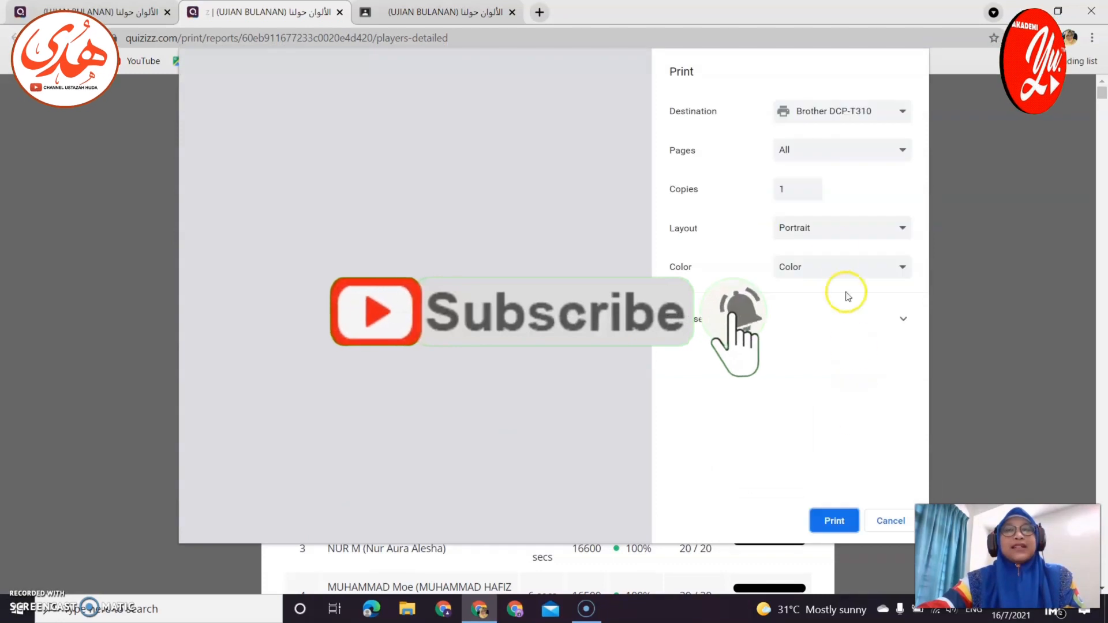
left_click(891, 520)
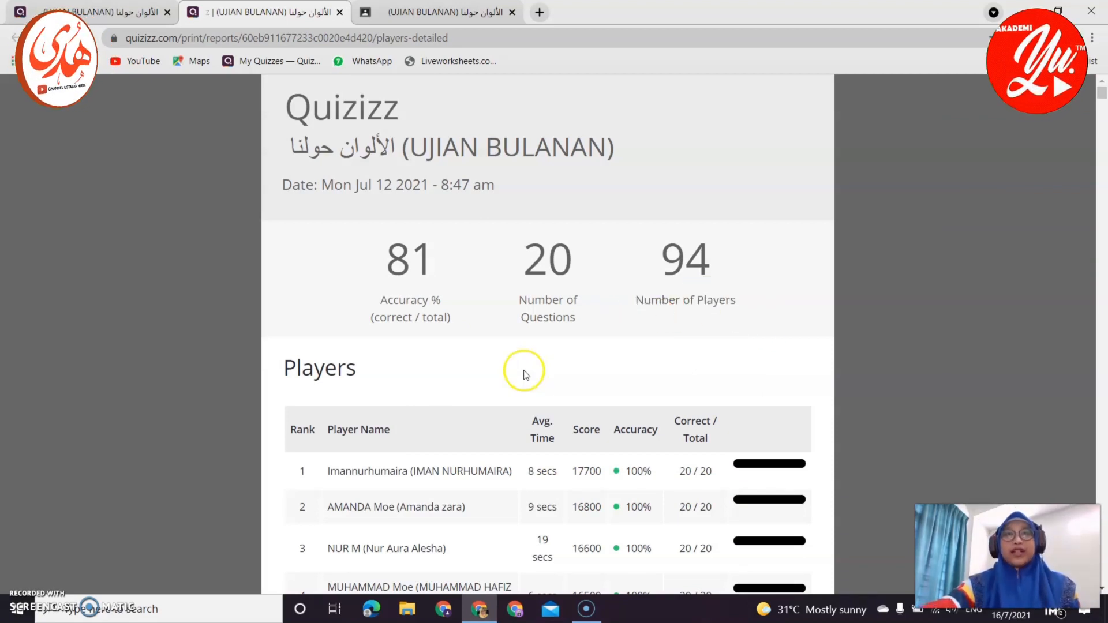
Scroll through the printable report's players ranking and each student's question breakdown.
scroll(525, 373, "down", 3)
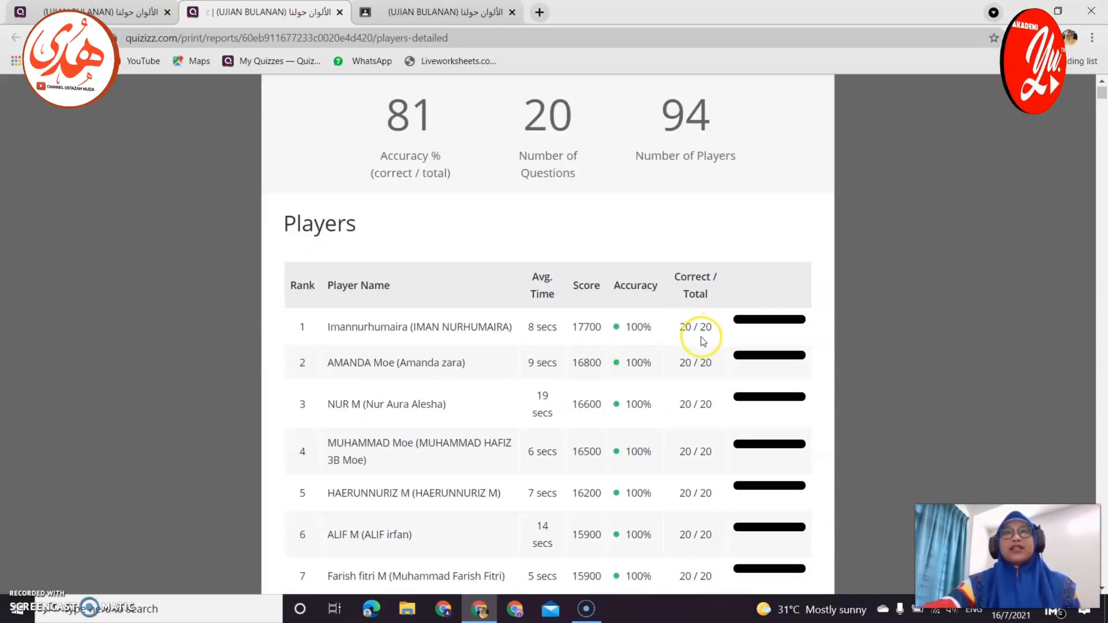
scroll(703, 342, "down", 20)
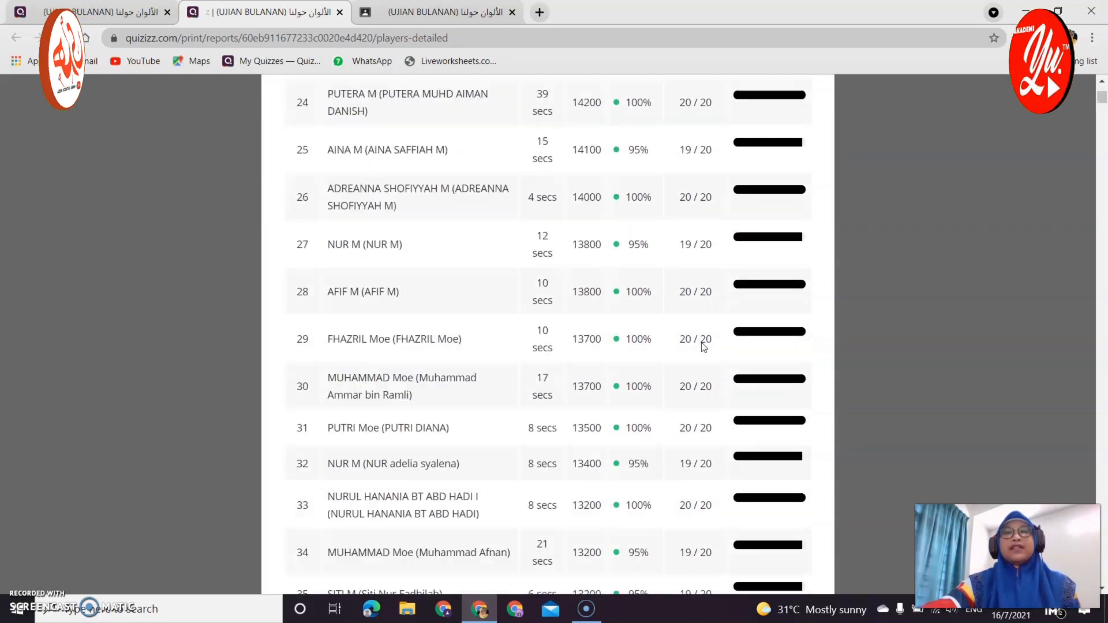
scroll(703, 345, "down", 20)
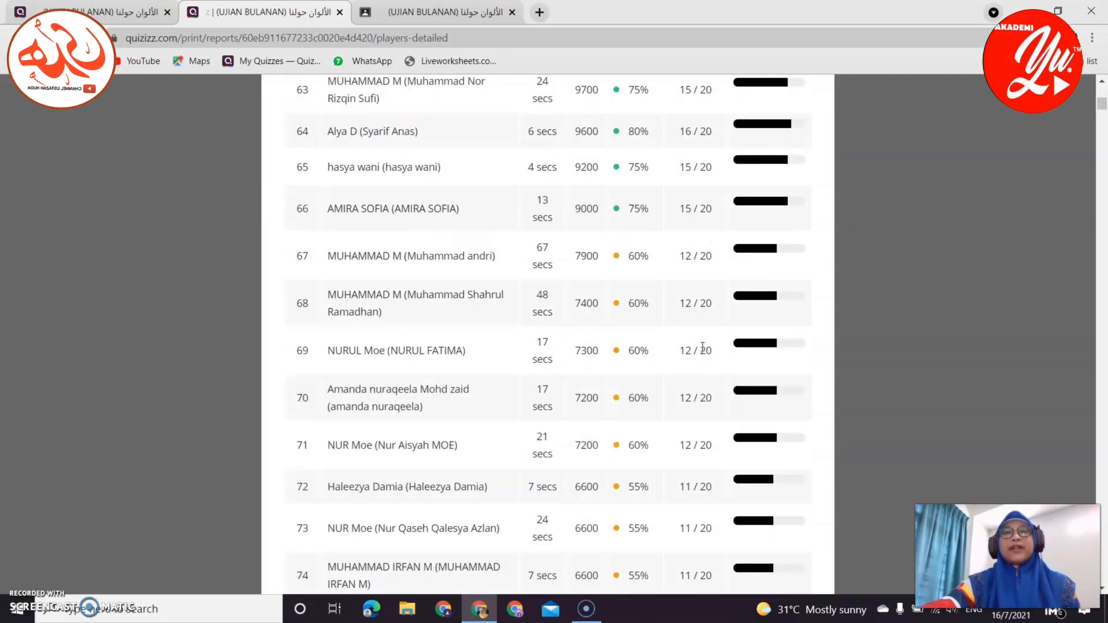
scroll(702, 347, "down", 20)
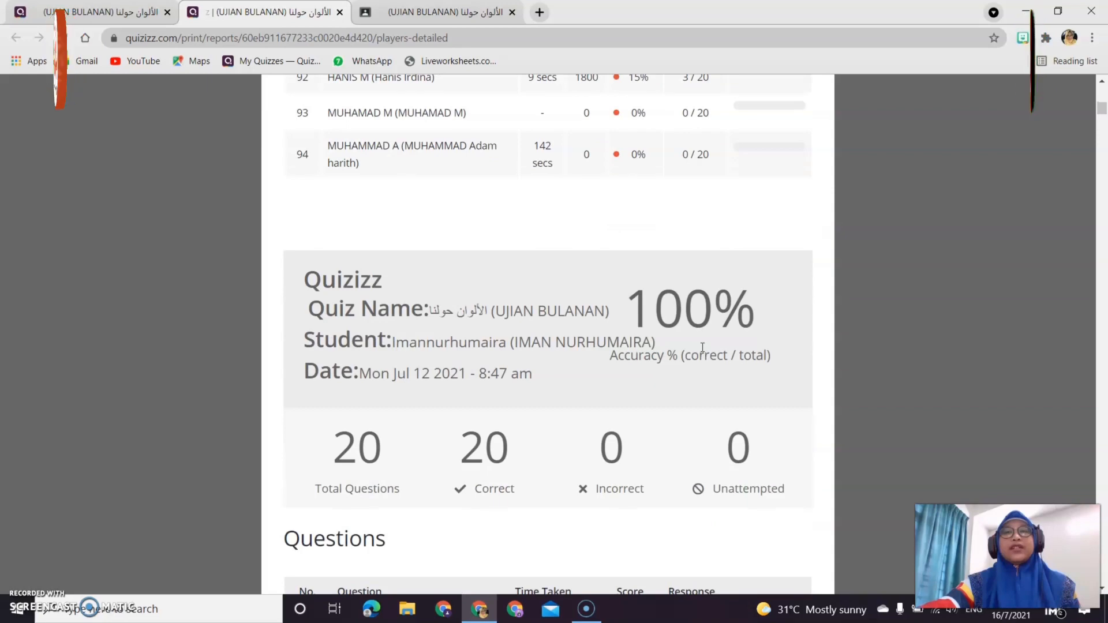
scroll(703, 347, "up", 6)
scroll(703, 348, "down", 5)
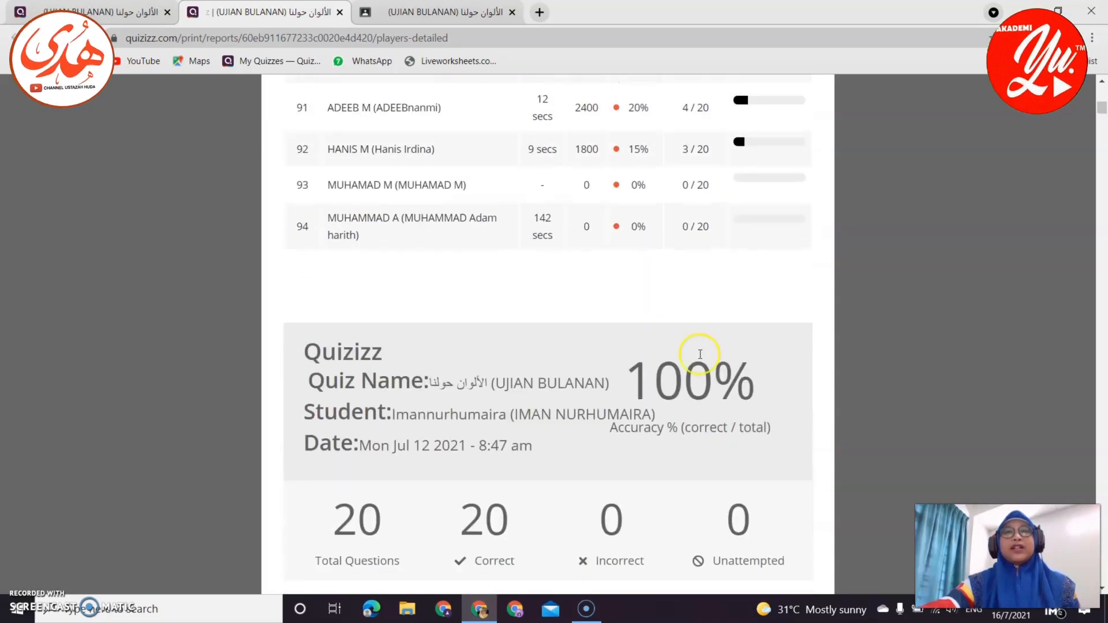
scroll(732, 425, "down", 6)
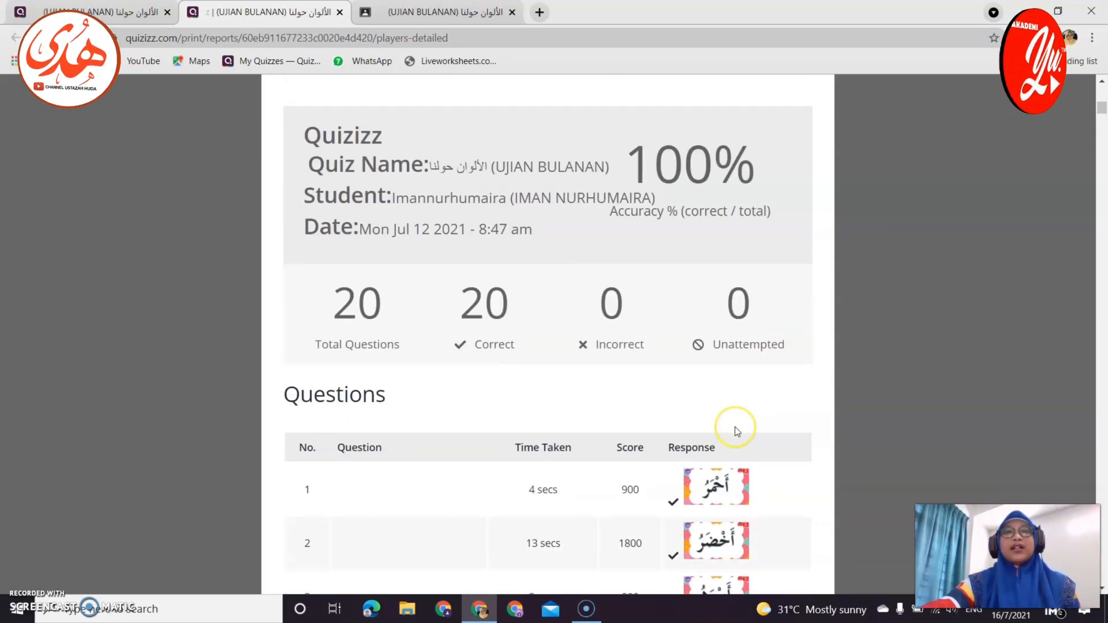
scroll(736, 428, "up", 7)
scroll(735, 428, "up", 4)
scroll(626, 539, "down", 8)
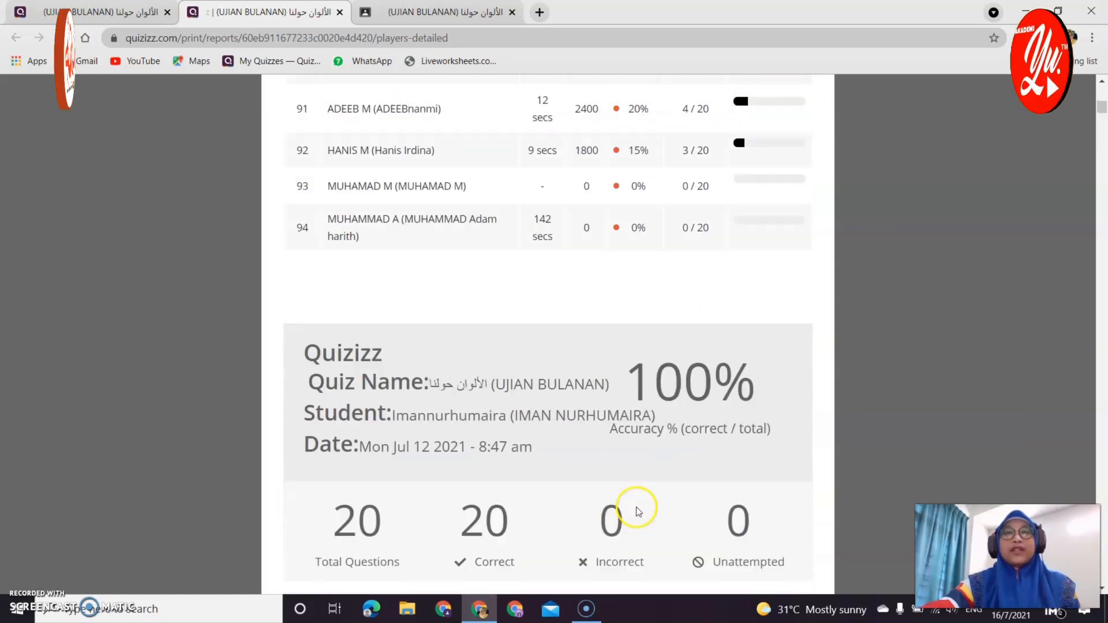
scroll(587, 453, "down", 15)
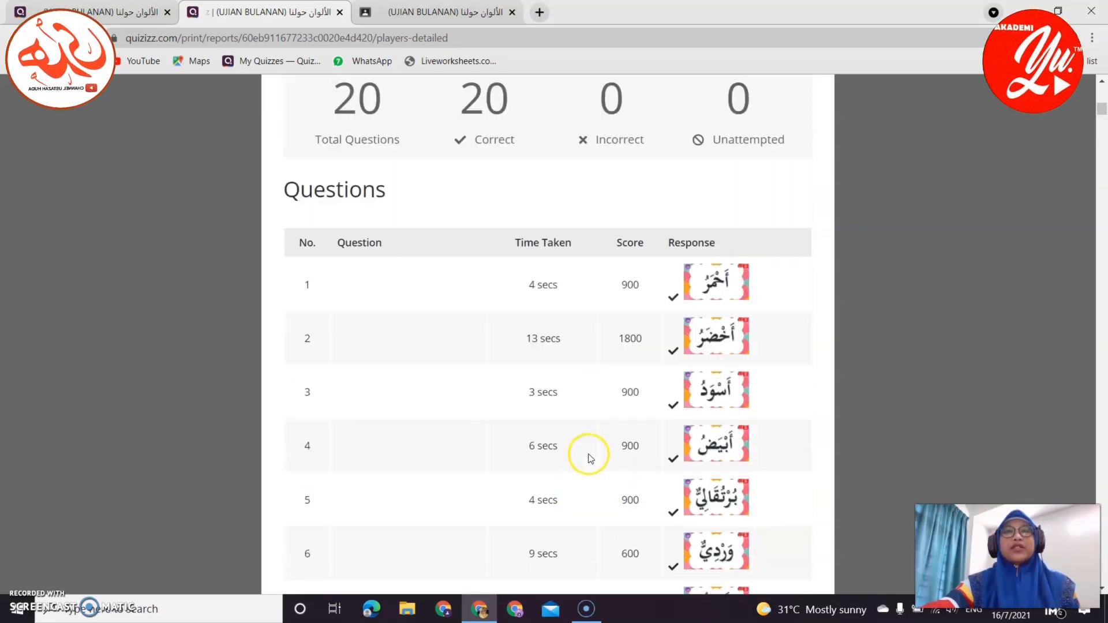
scroll(605, 451, "down", 12)
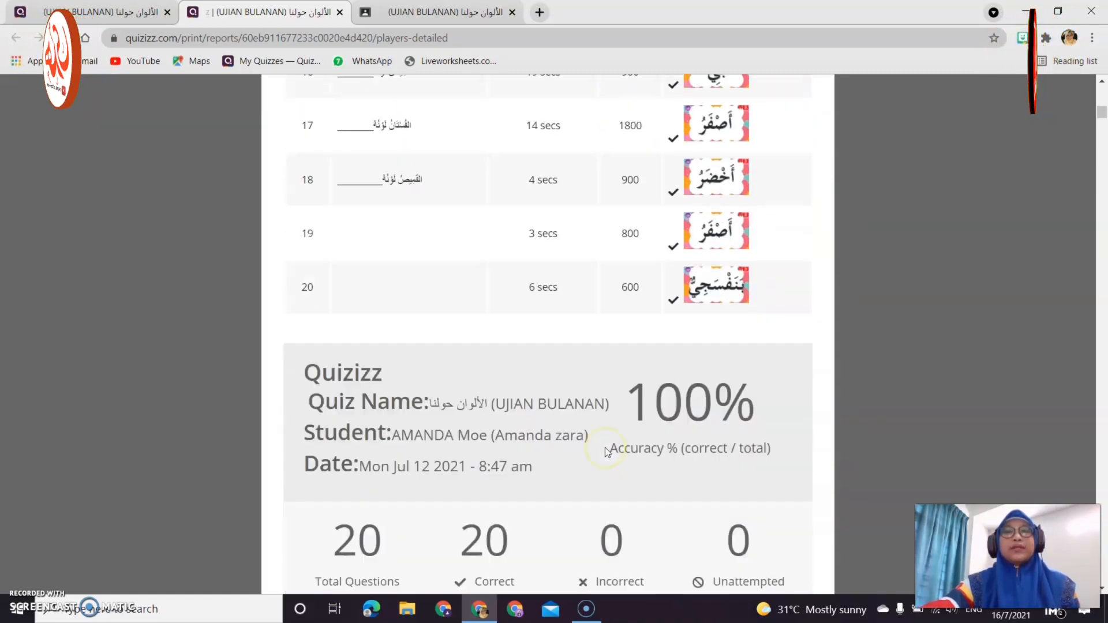
Return to the top, then go back to the الألوان حولنا (UJIAN BULANAN) class report tab.
scroll(605, 448, "up", 16)
scroll(605, 448, "up", 20)
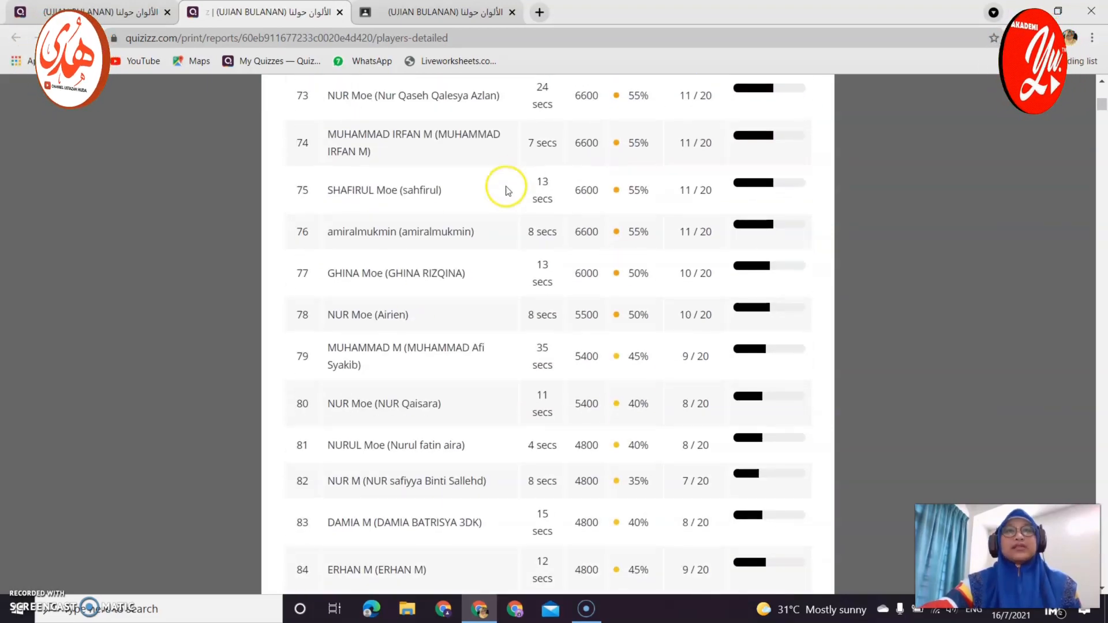
scroll(508, 277, "up", 10)
scroll(517, 282, "up", 20)
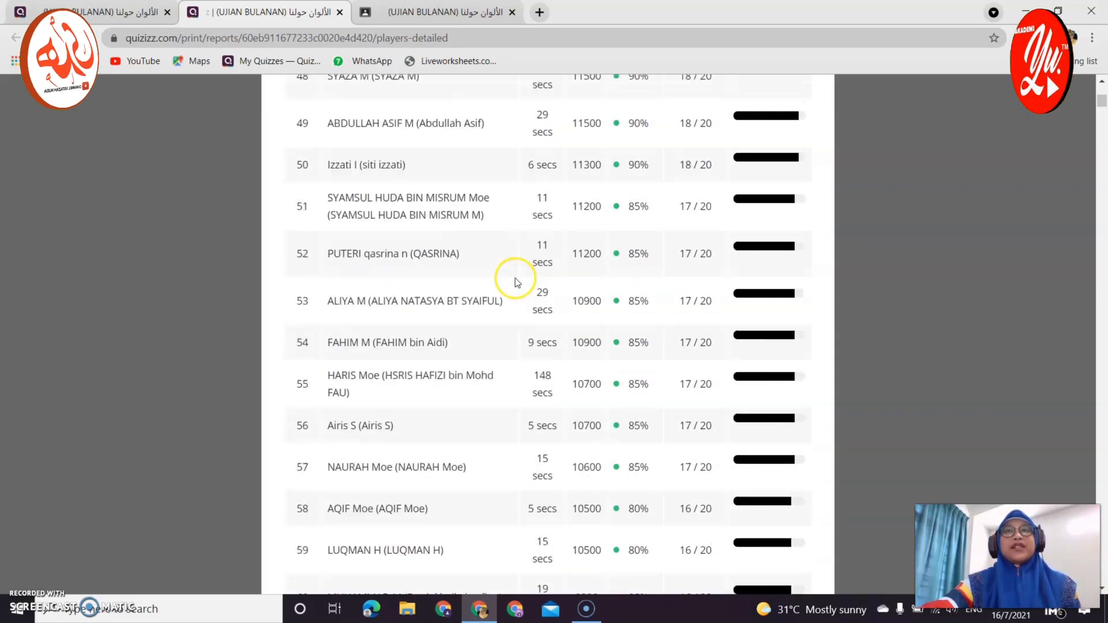
scroll(519, 285, "up", 18)
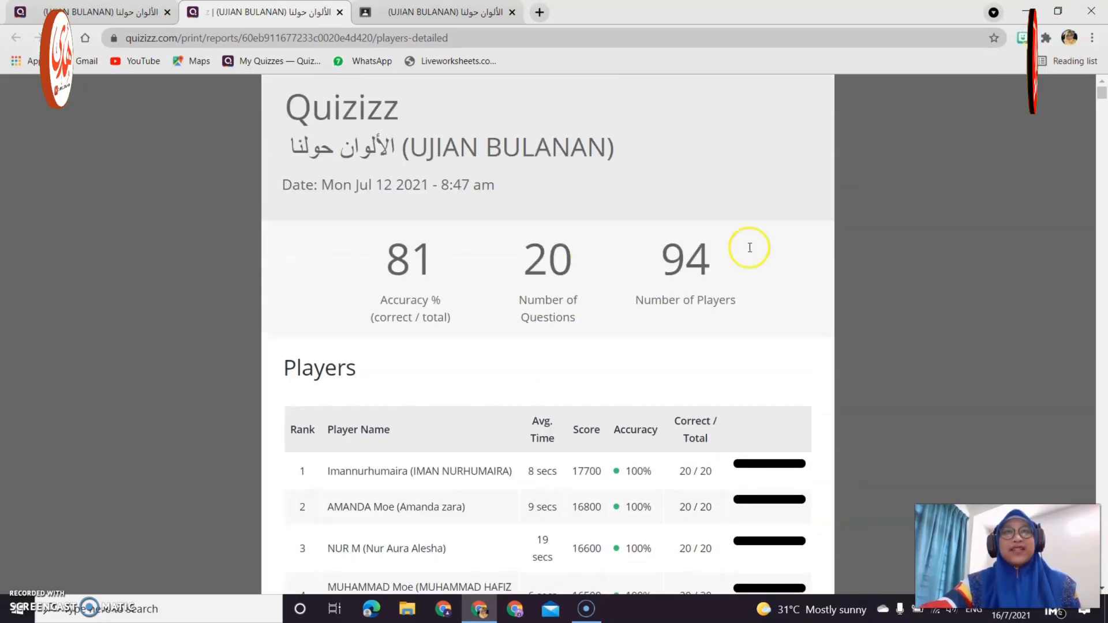
left_click(123, 13)
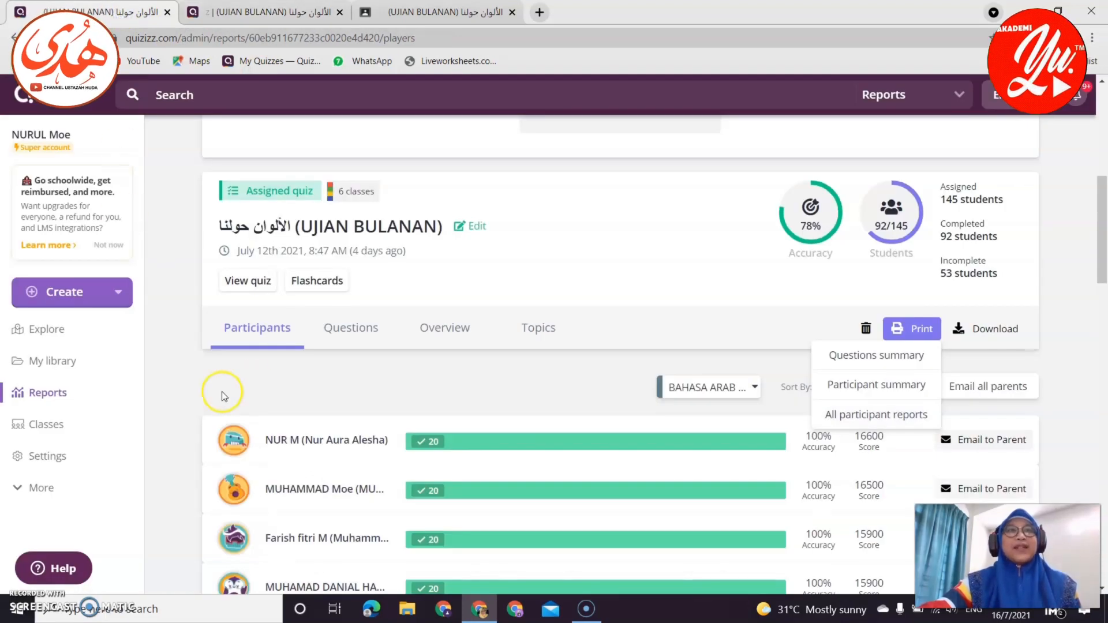